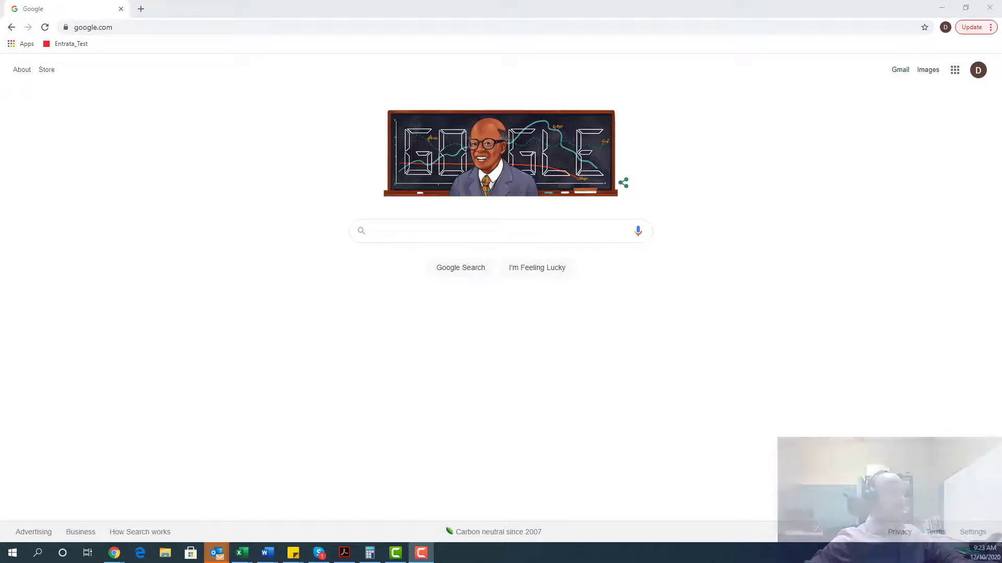
# Go to the zoom.us website.
pyautogui.click(375, 28)
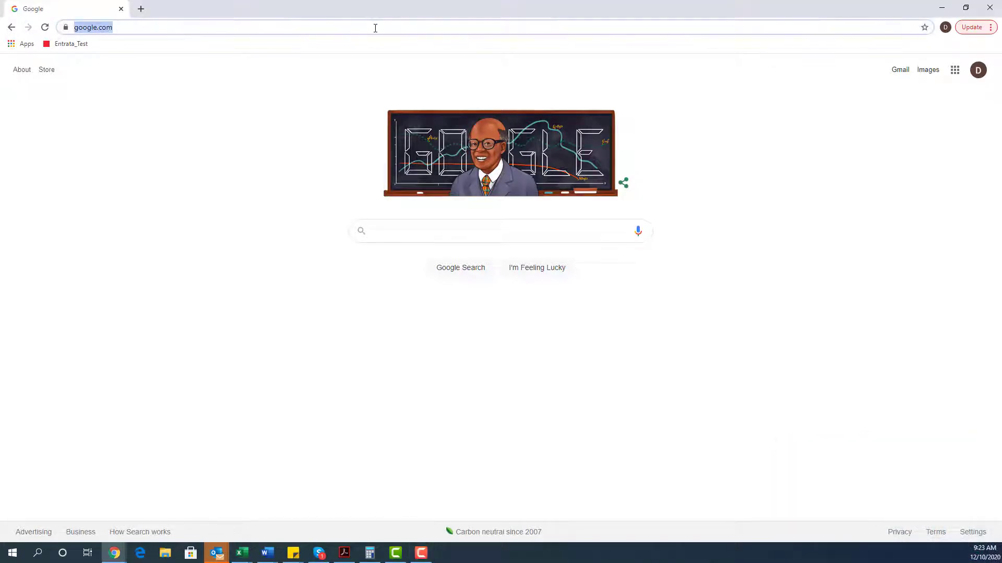
pyautogui.write('zoom.us')
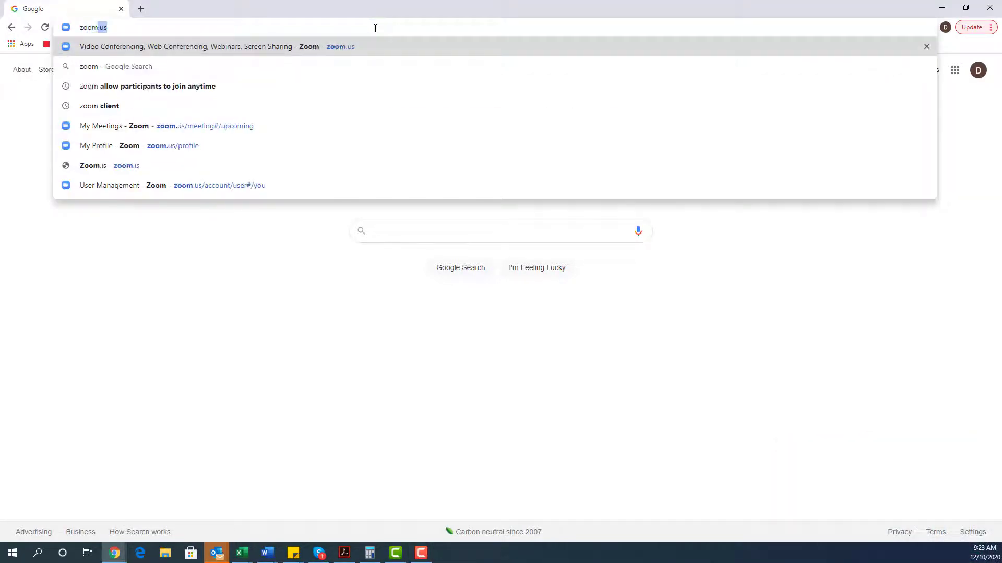
pyautogui.press('Return')
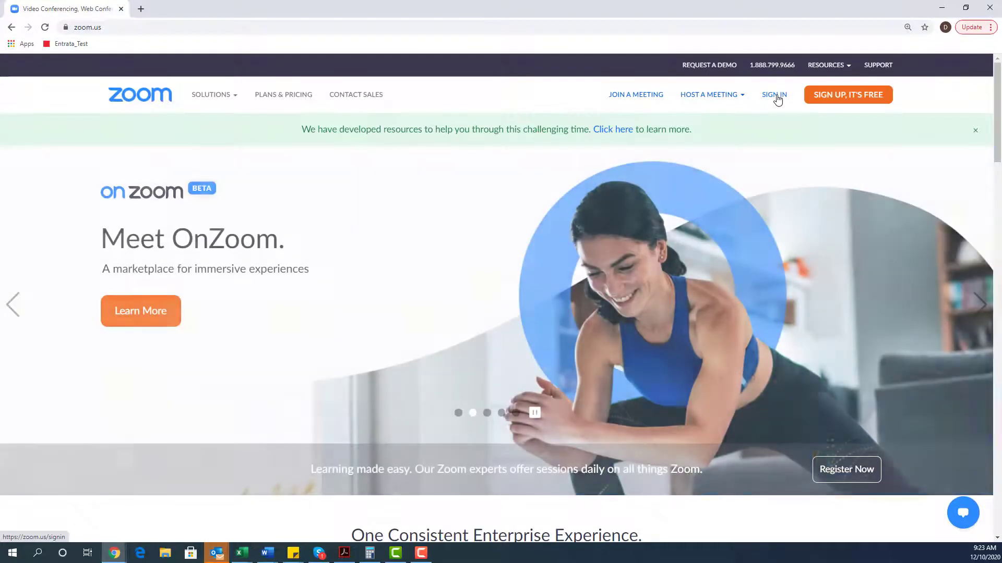
# Sign in using the saved account e-mail and the account password.
pyautogui.click(776, 96)
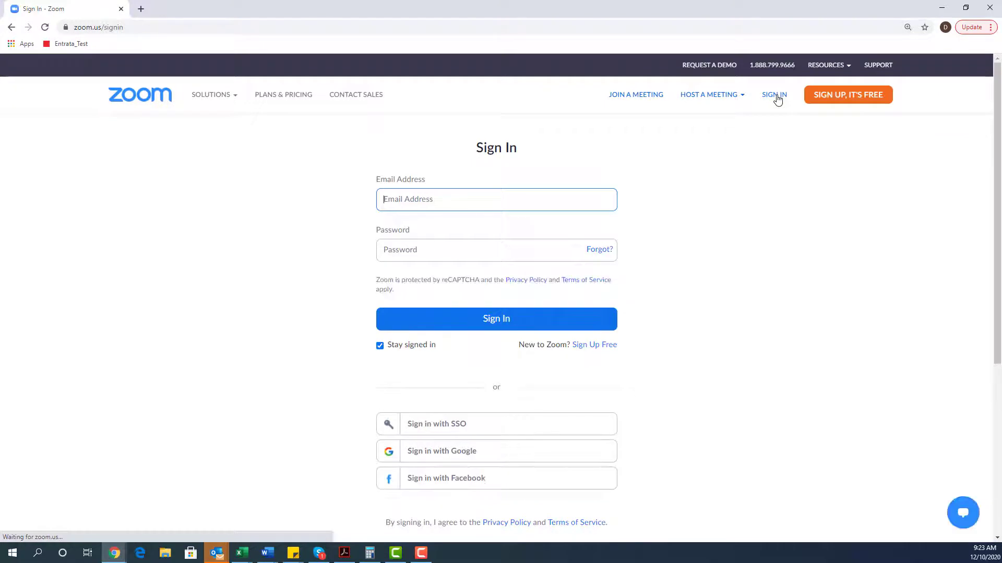
pyautogui.write('z')
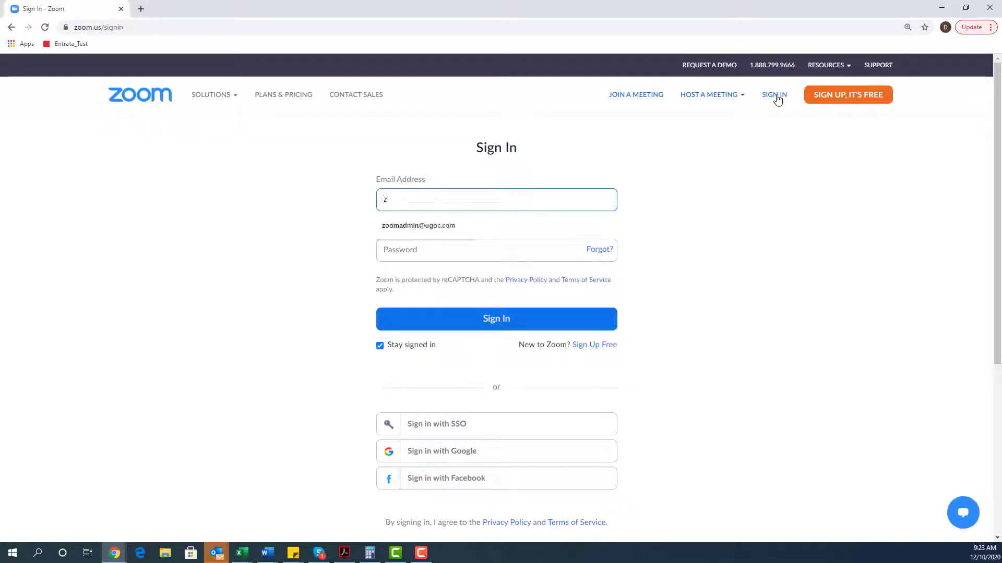
pyautogui.press('Down')
pyautogui.press('Tab')
pyautogui.write('•••••')
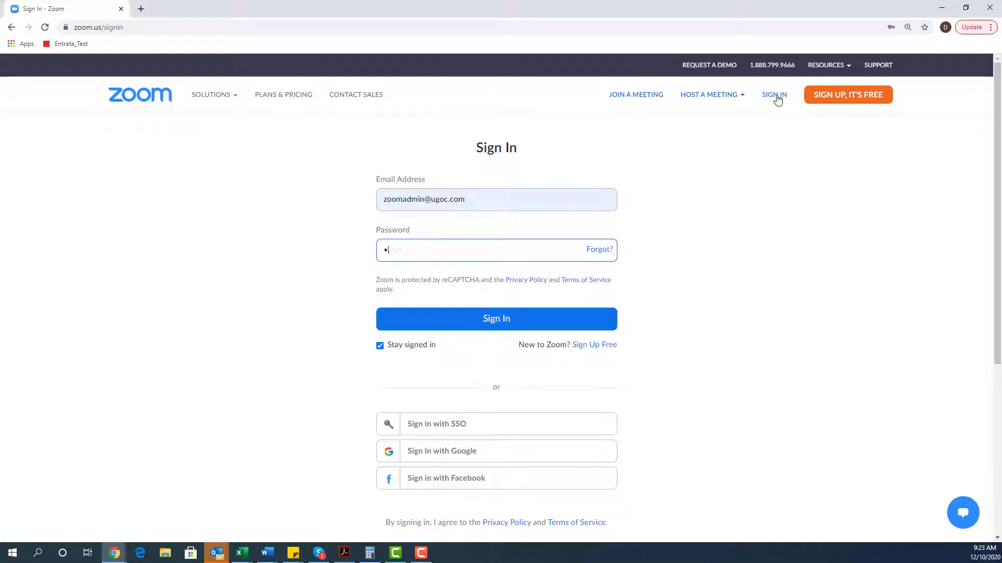
pyautogui.write('••••')
pyautogui.press('Return')
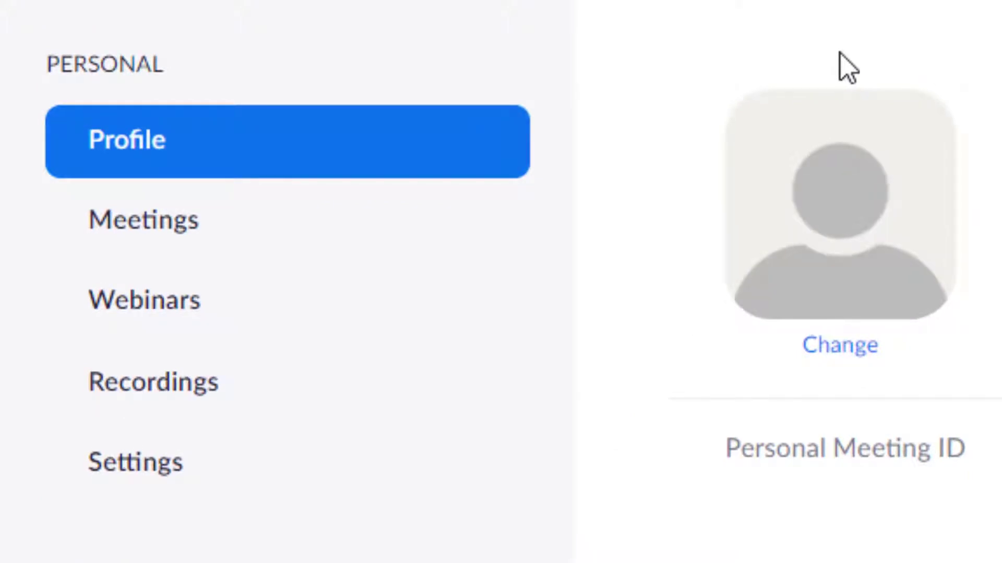
# Open Meetings, look through the Previous and Personal Room tabs, then return to Upcoming.
pyautogui.click(165, 230)
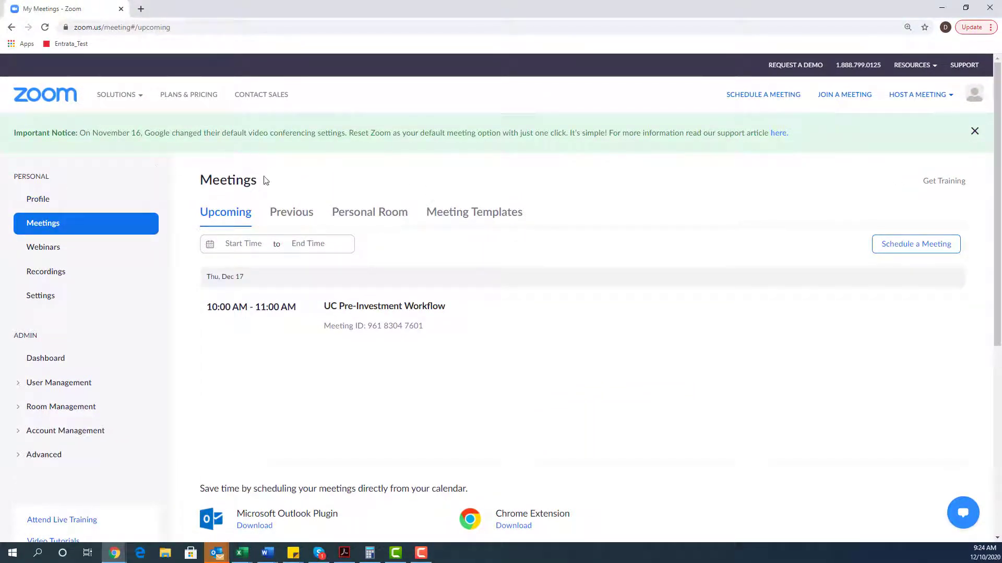
pyautogui.click(275, 216)
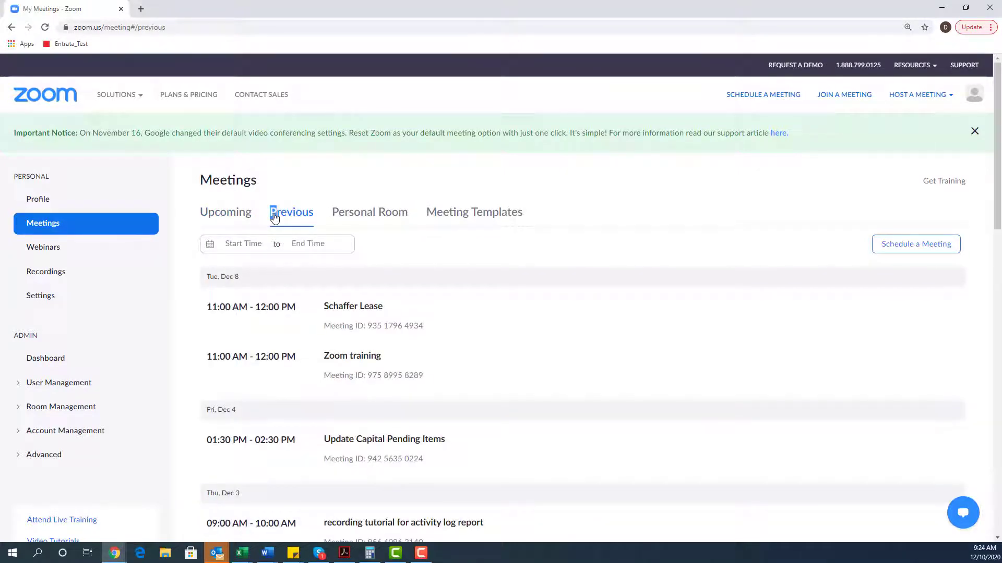
pyautogui.click(354, 217)
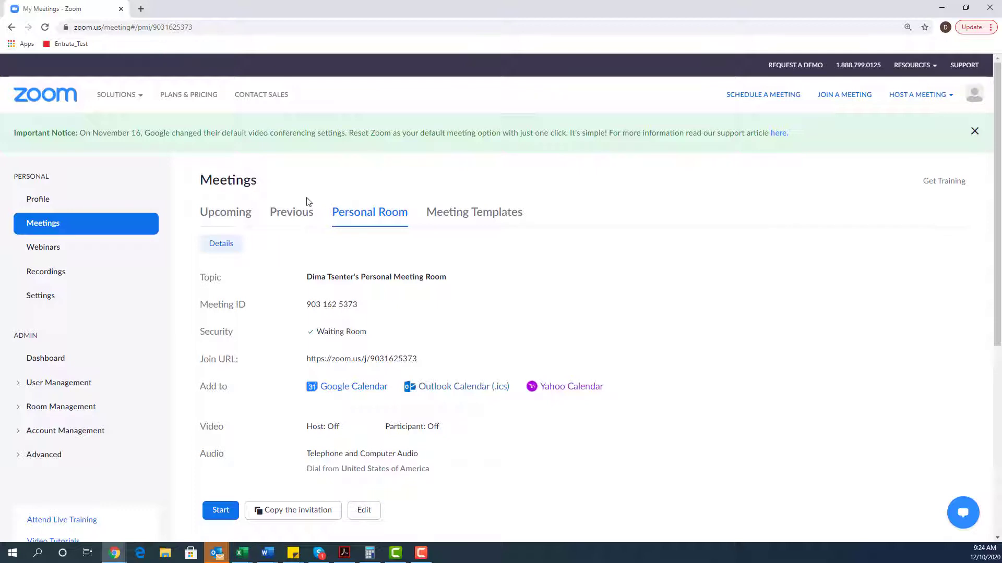
pyautogui.click(233, 216)
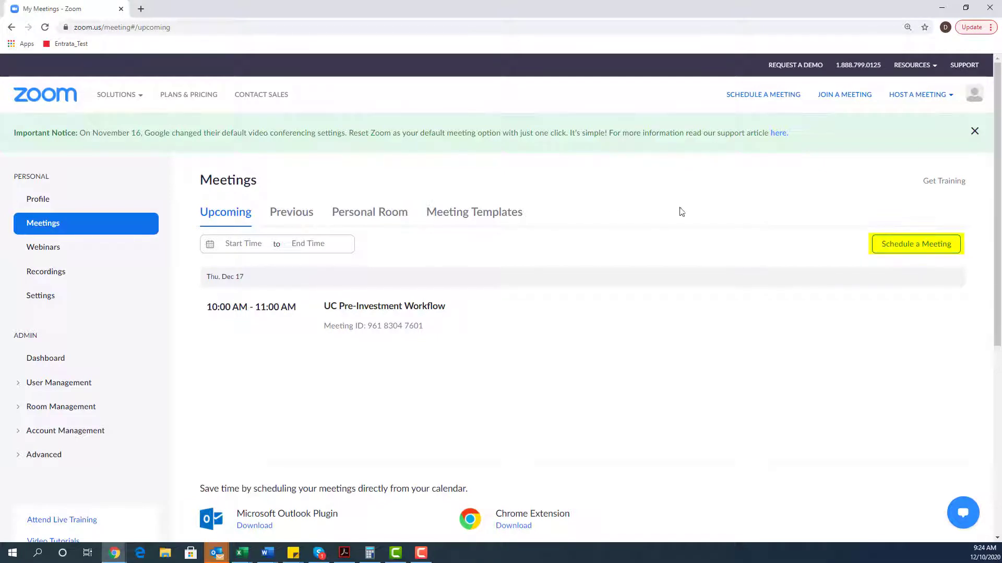
# Schedule a new meeting with topic 'Zoom training' and description 'zoom basics tutorial'.
pyautogui.click(918, 243)
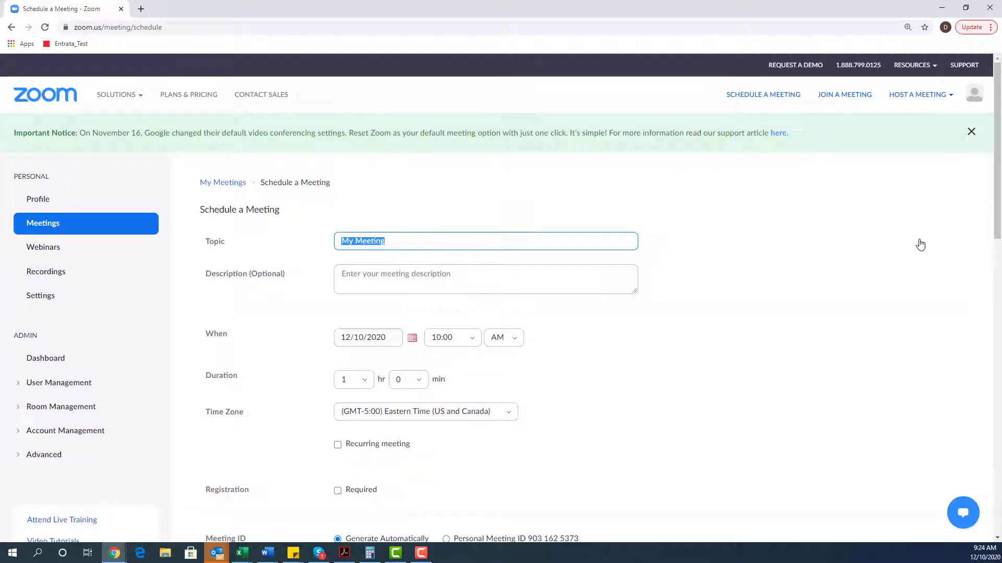
pyautogui.write('zoom')
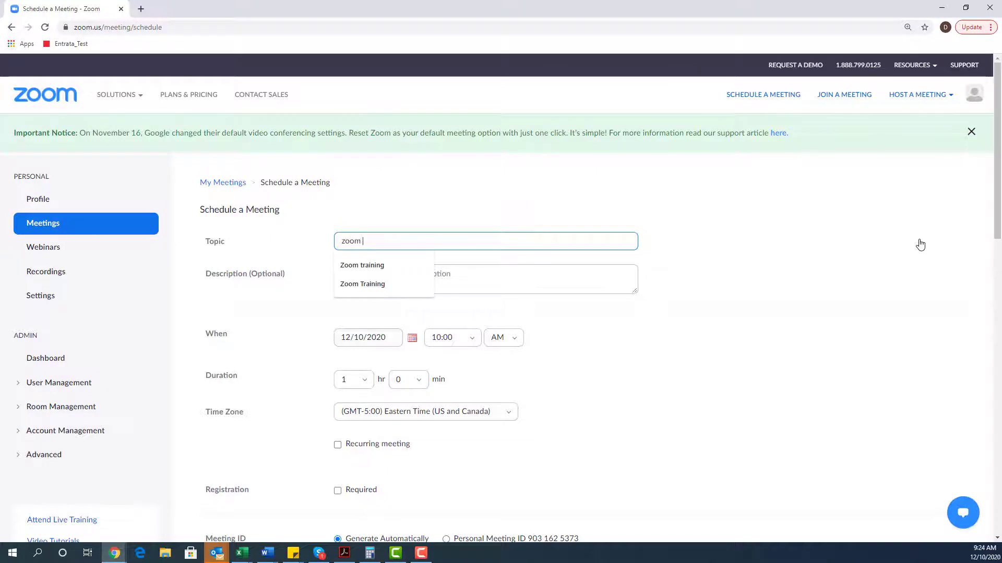
pyautogui.press('Down')
pyautogui.press('Tab')
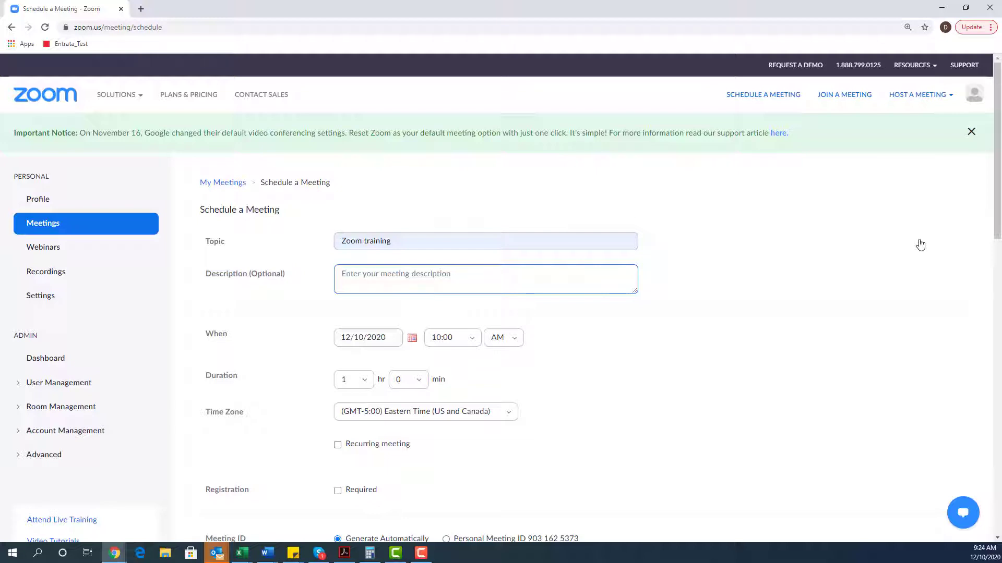
pyautogui.write('zoom')
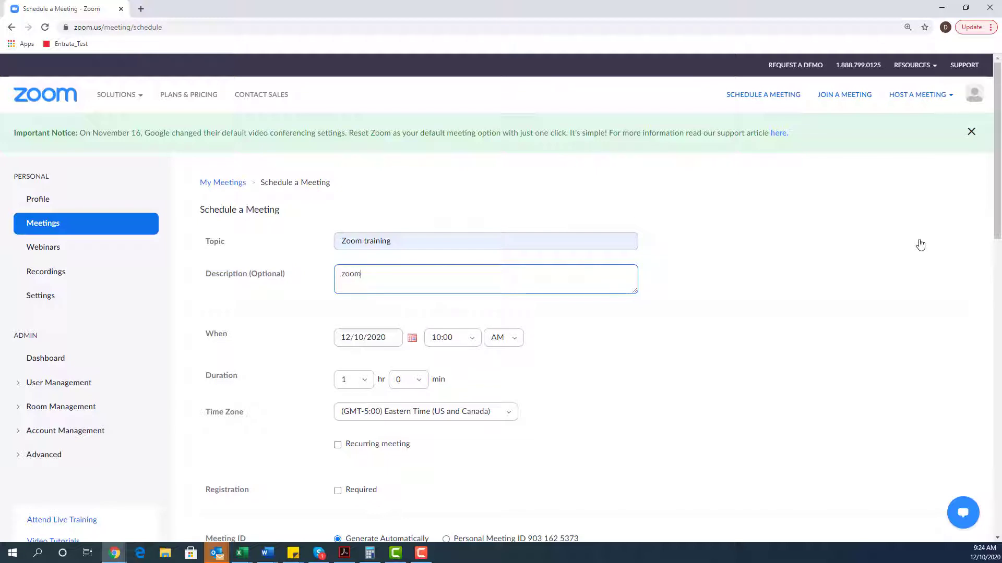
pyautogui.write(' basics tutorial')
pyautogui.click(473, 341)
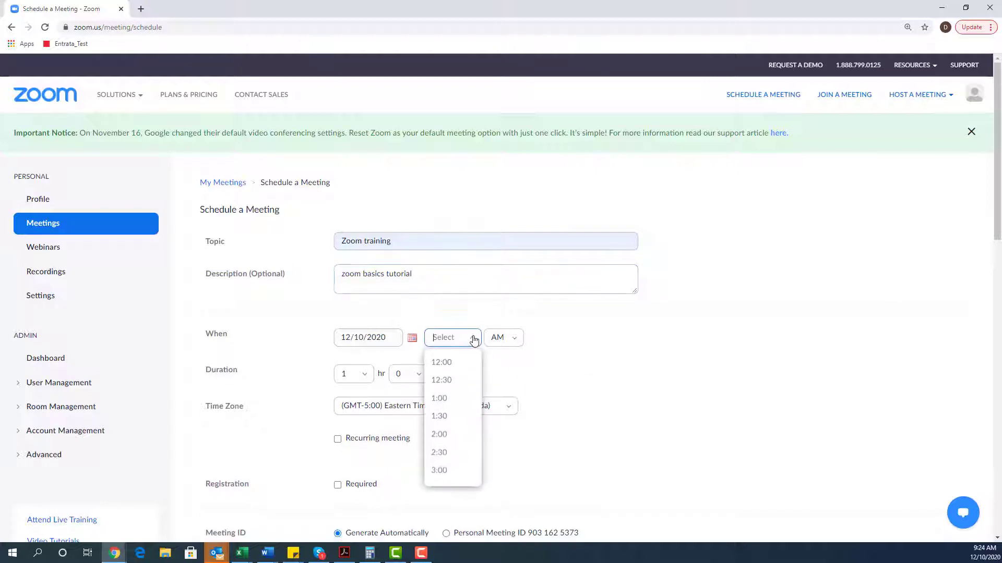
# Set the meeting start time to 9:30 AM on 12/10/2020.
pyautogui.click(458, 405)
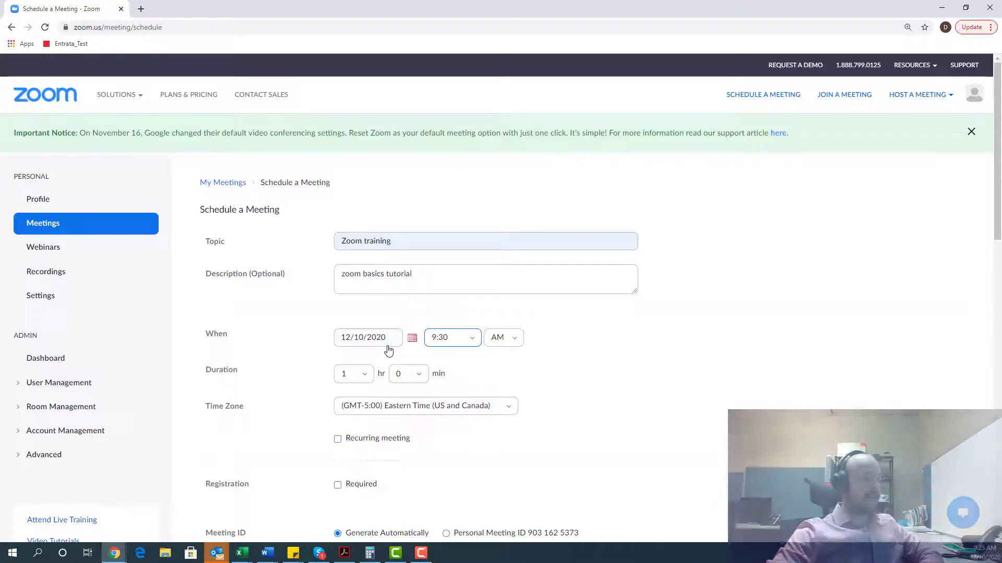
pyautogui.scroll(-2, 386, 334)
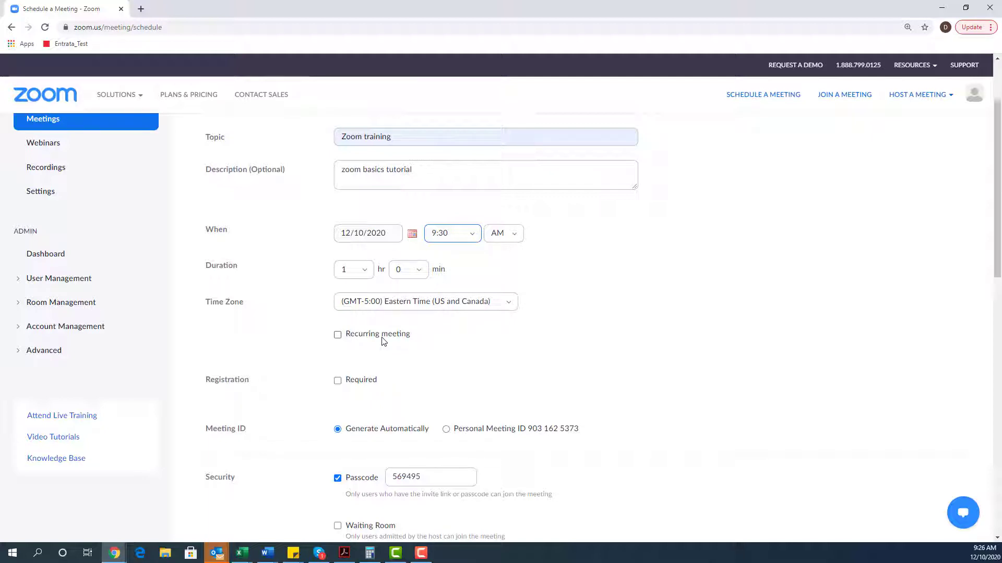
pyautogui.click(338, 335)
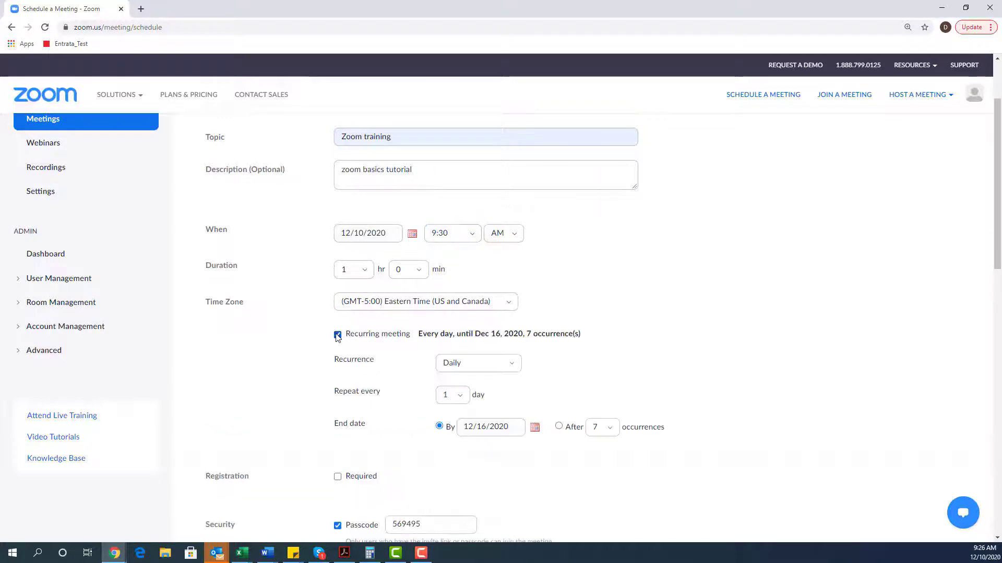
pyautogui.click(506, 363)
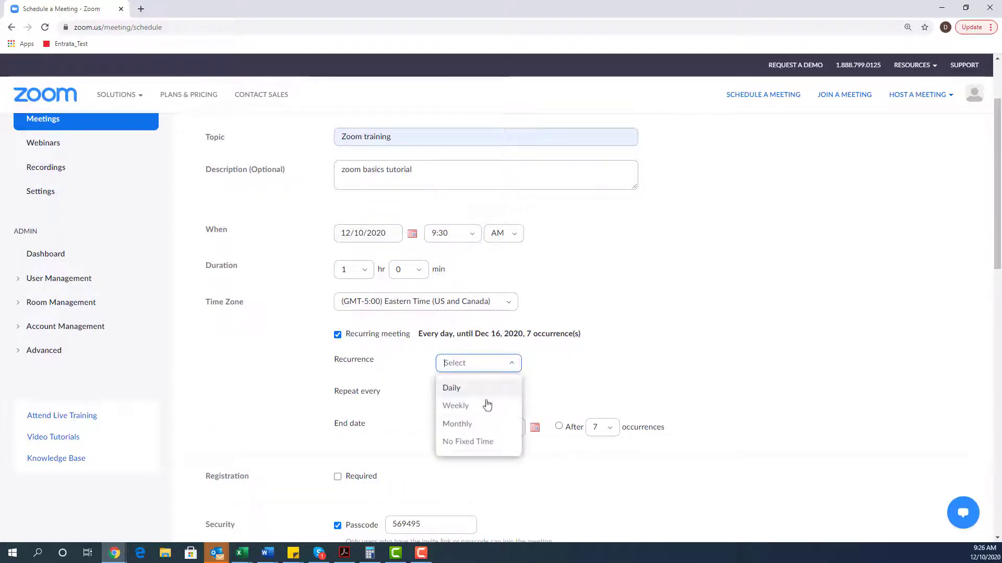
pyautogui.click(475, 407)
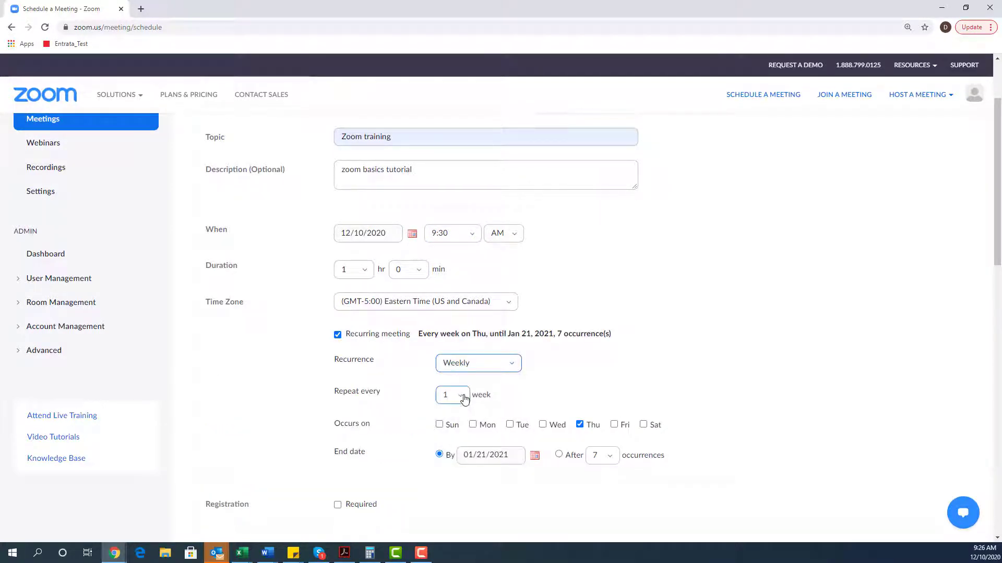
pyautogui.click(473, 424)
pyautogui.click(579, 424)
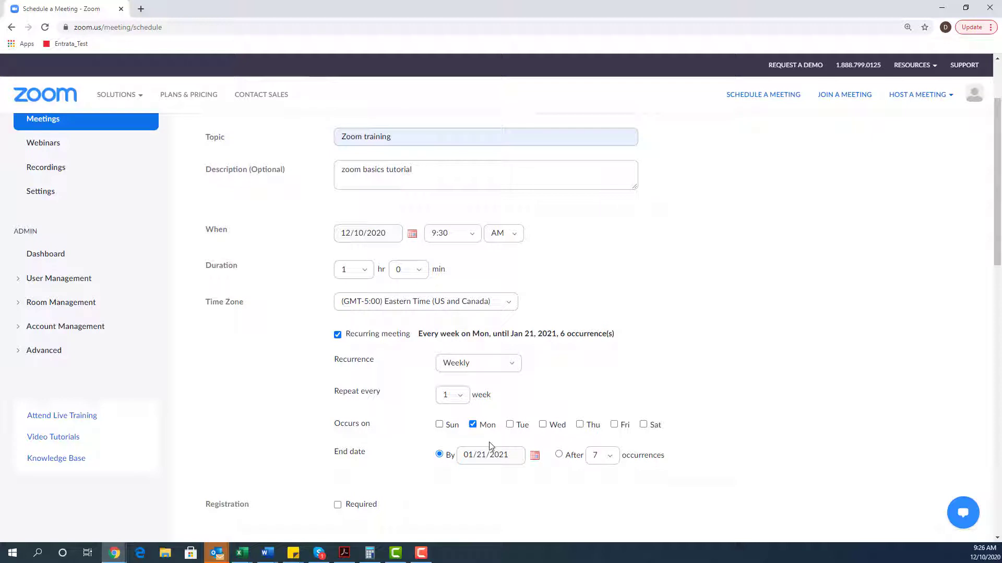
pyautogui.click(338, 335)
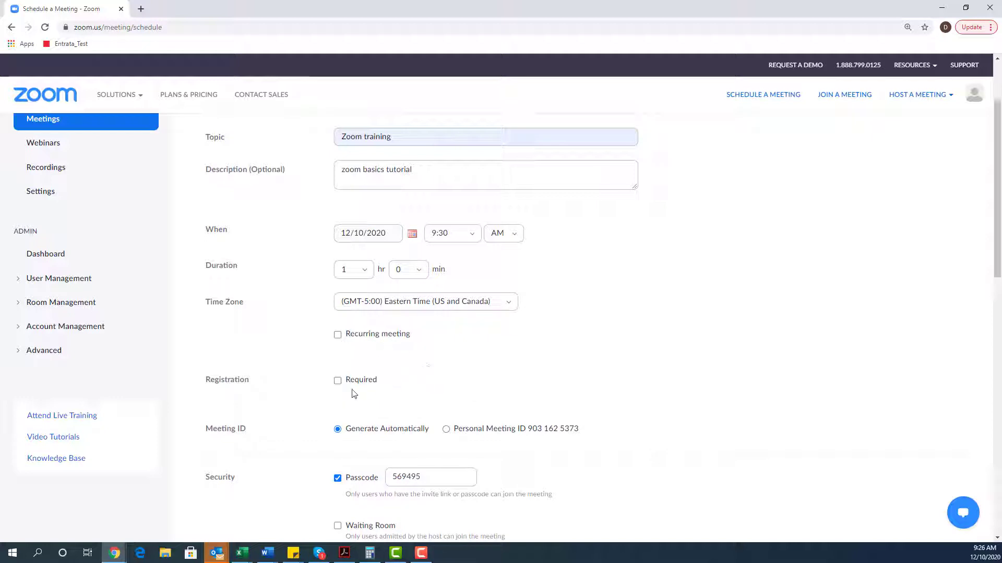
# Turn Registration Required on and back off, then use the Personal Meeting ID.
pyautogui.click(338, 382)
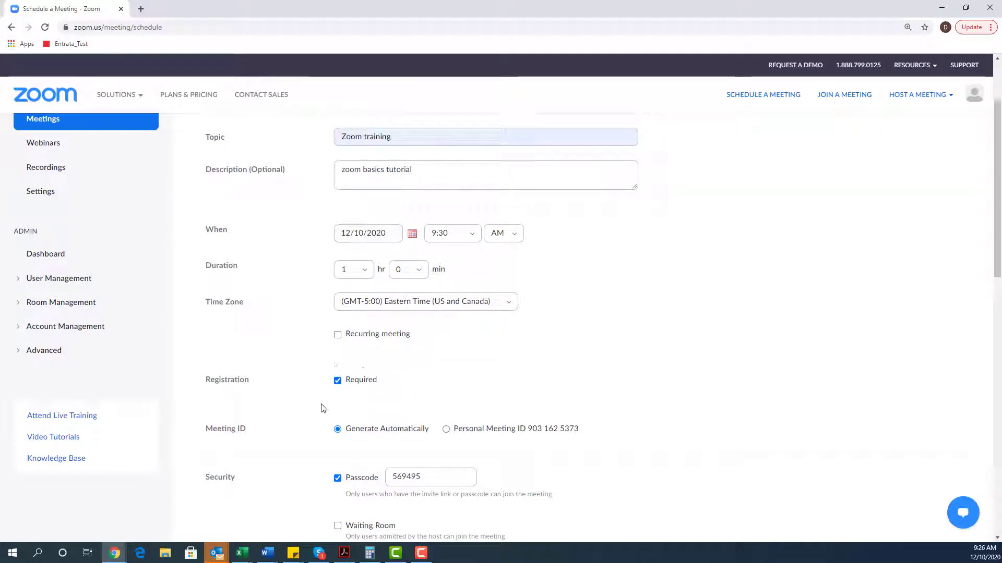
pyautogui.click(337, 381)
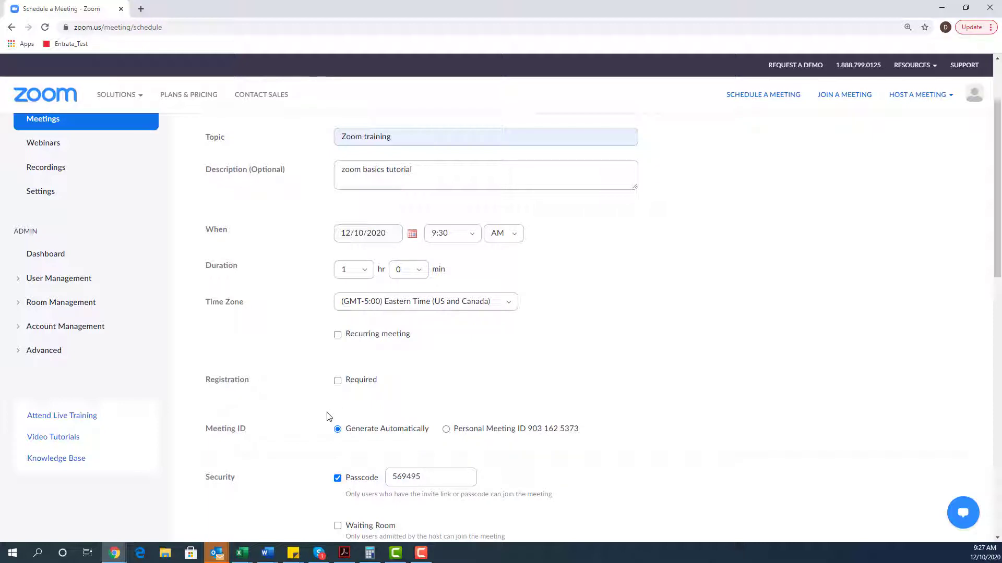
pyautogui.click(456, 431)
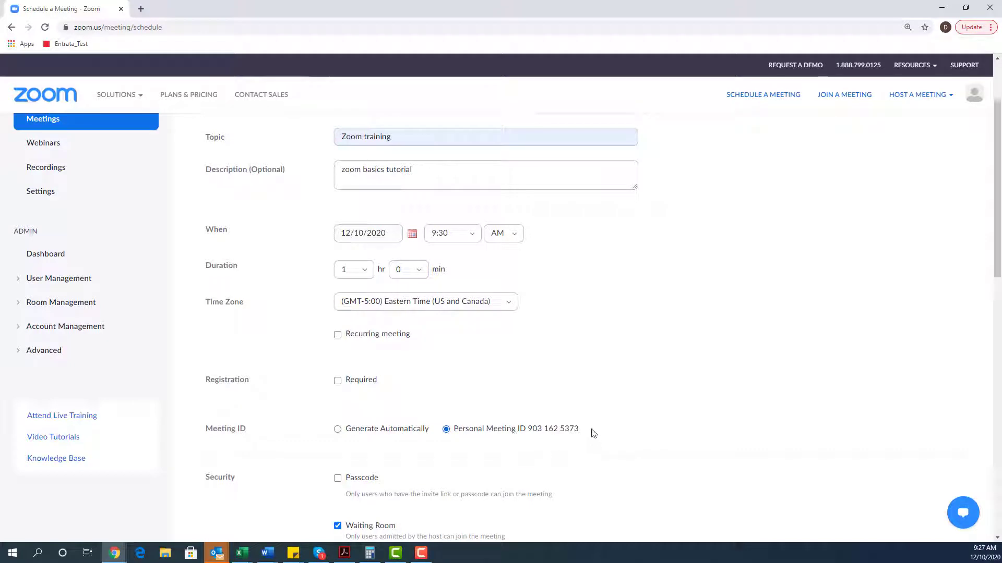
pyautogui.scroll(-1, 587, 412)
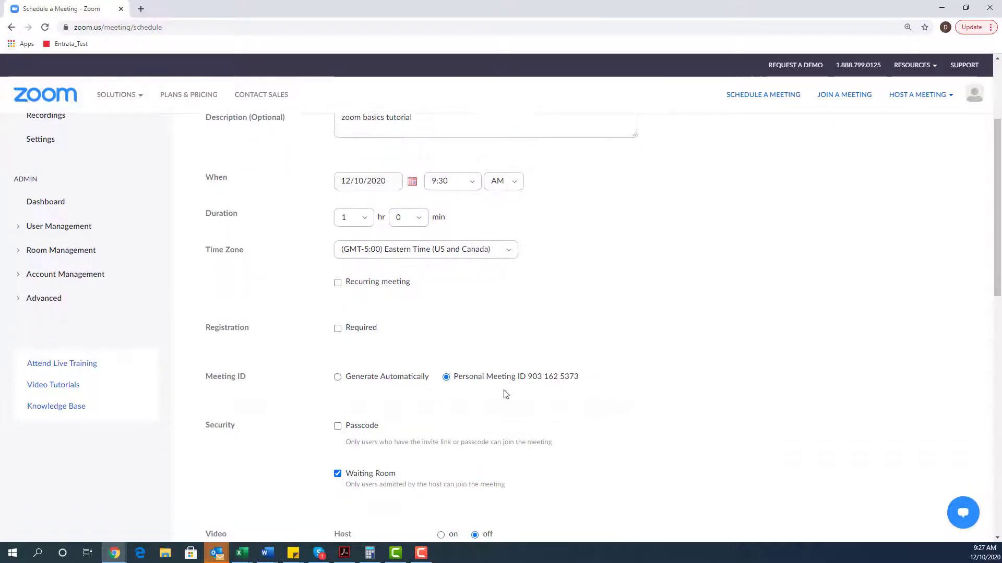
pyautogui.click(337, 378)
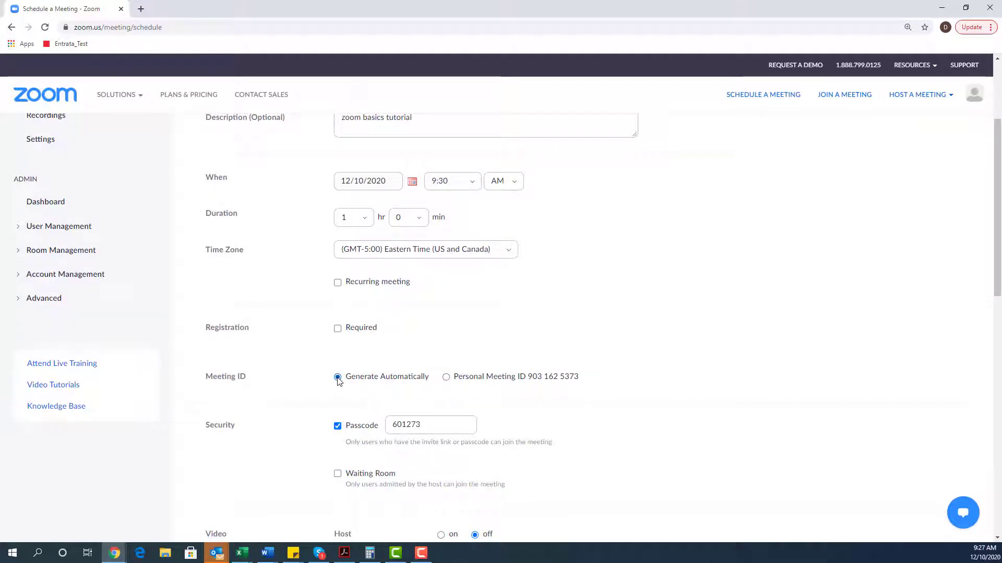
pyautogui.scroll(-1, 282, 365)
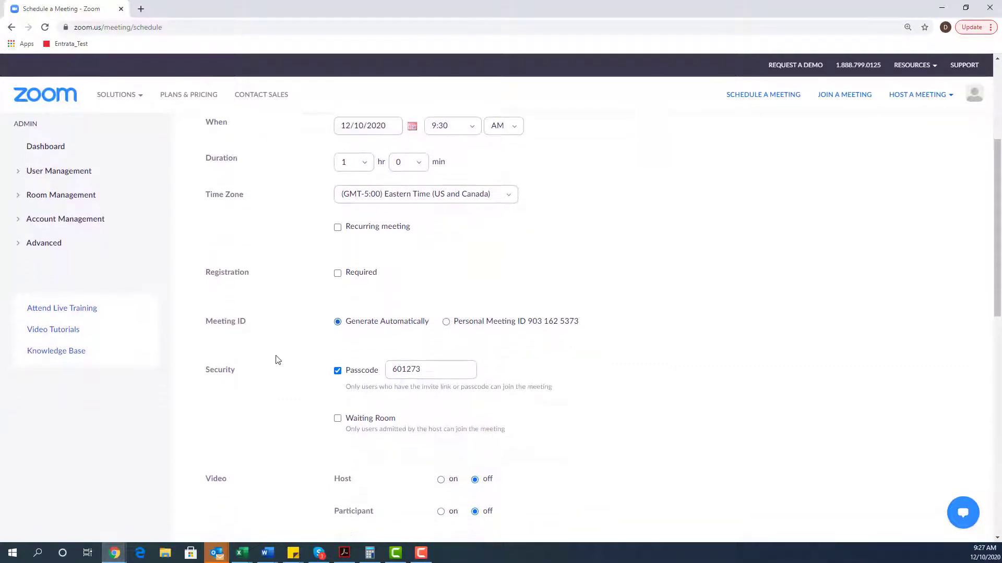
pyautogui.scroll(-1, 278, 360)
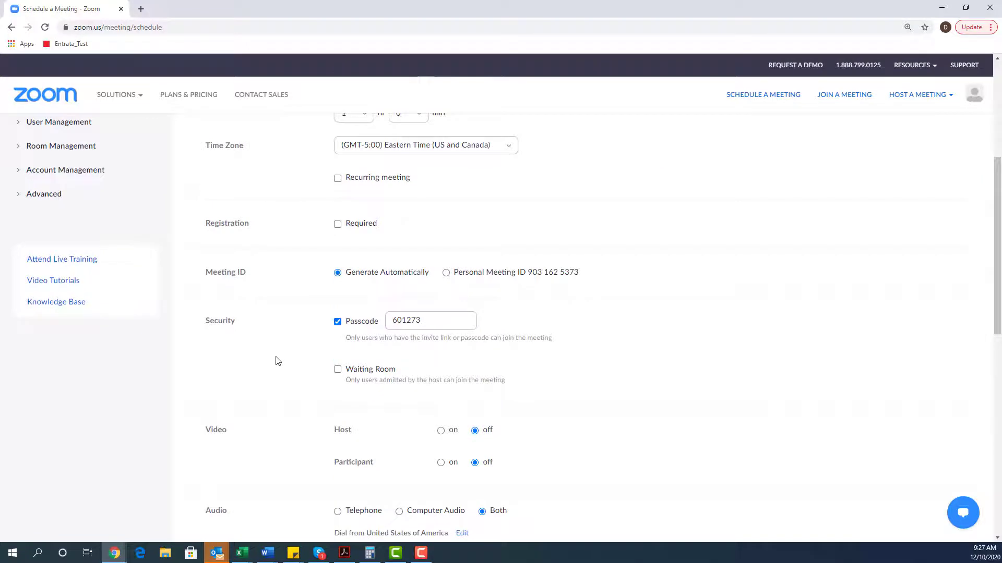
pyautogui.click(338, 322)
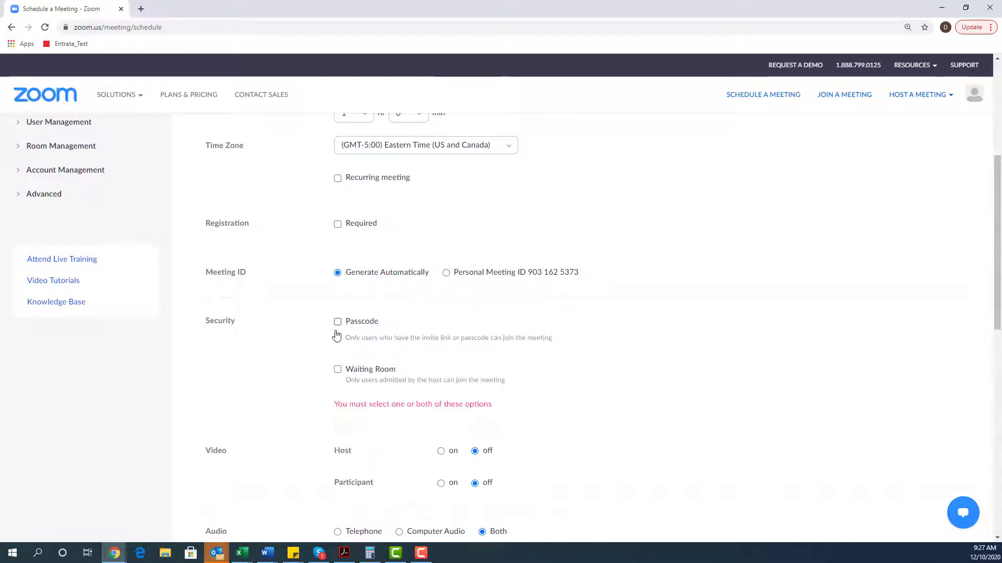
pyautogui.click(338, 323)
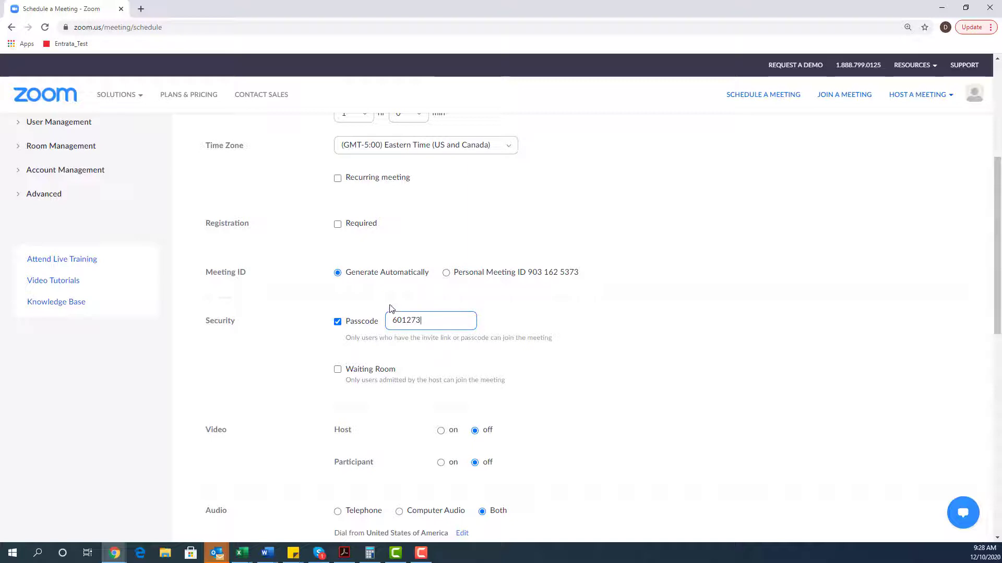
pyautogui.moveTo(432, 320); pyautogui.dragTo(377, 323)
pyautogui.click(624, 376)
pyautogui.scroll(-1, 402, 383)
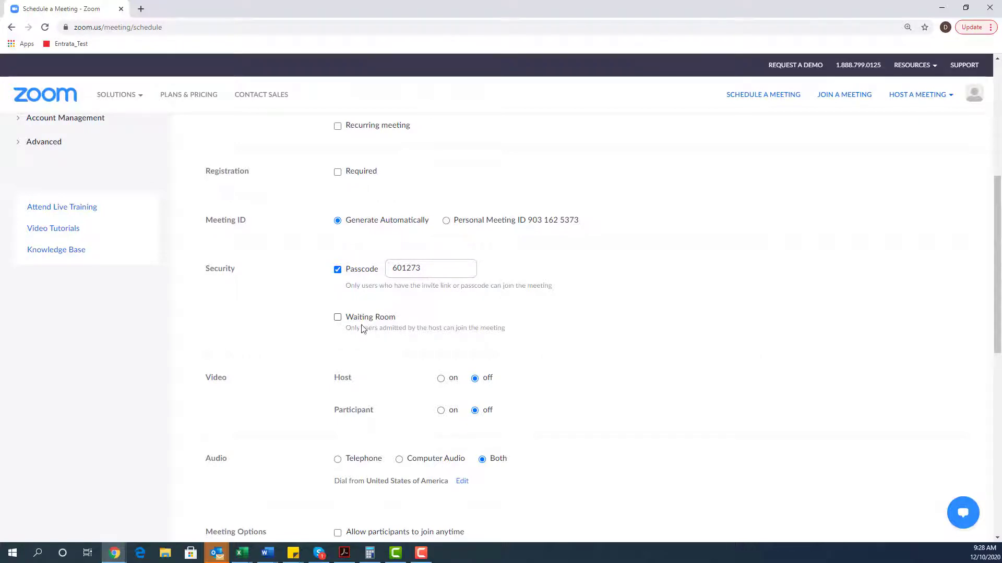
# Enable the Waiting Room option under Security and review the rest of the form.
pyautogui.click(338, 320)
pyautogui.scroll(-1, 337, 320)
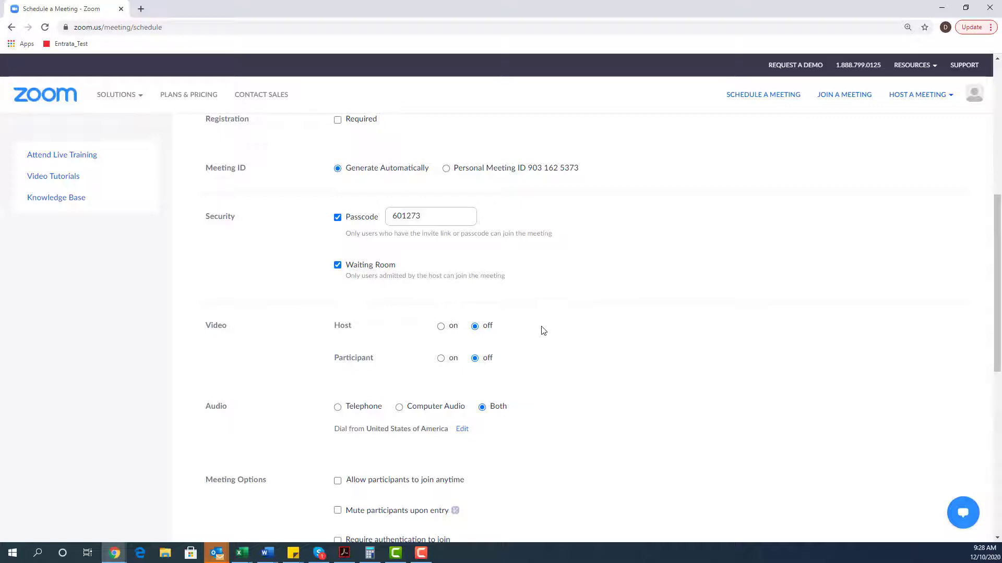
pyautogui.scroll(-2, 548, 334)
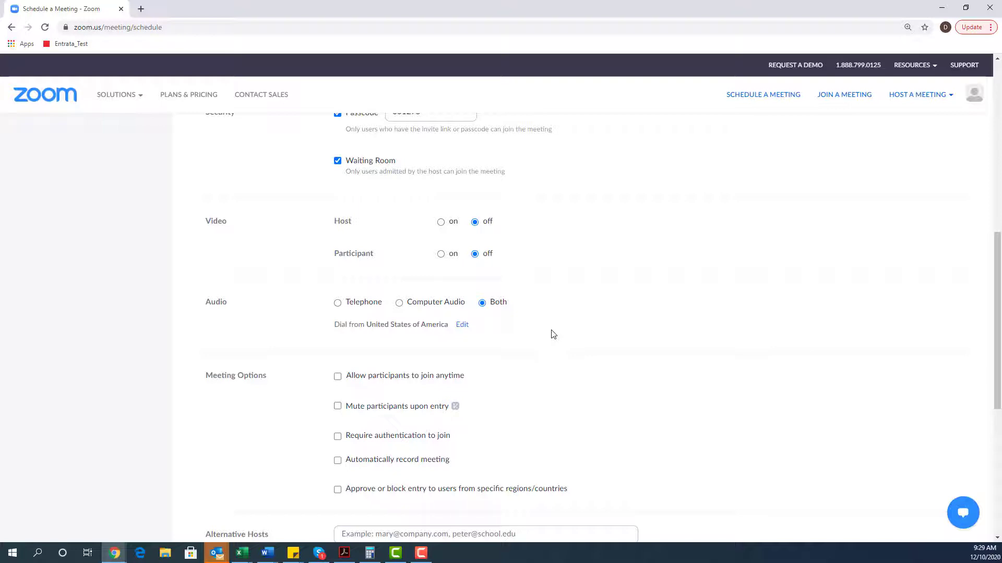
pyautogui.scroll(-1, 553, 334)
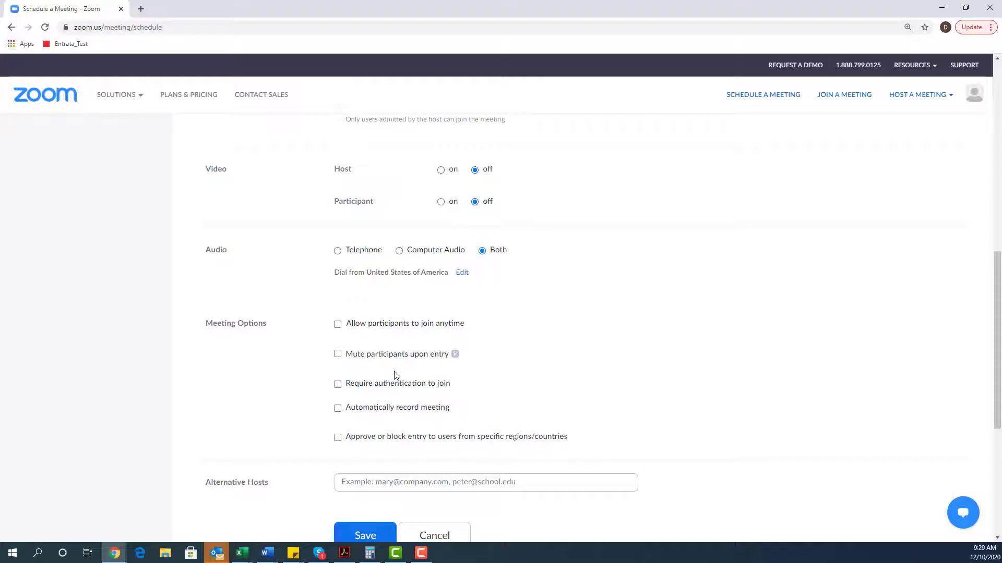
# Enable mute upon entry, required sign-in to join, and automatic recording in the cloud.
pyautogui.click(338, 355)
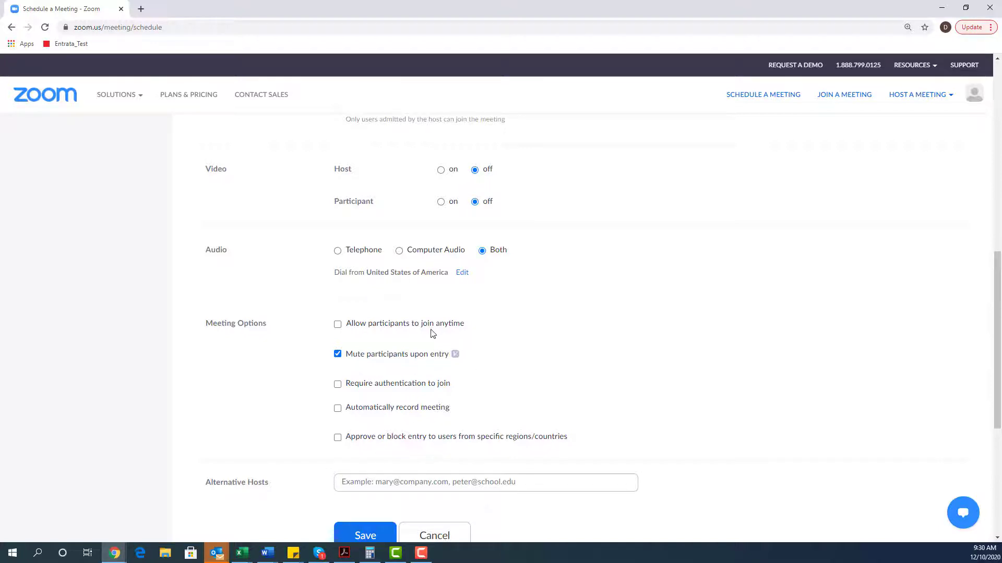
pyautogui.click(338, 384)
pyautogui.click(338, 408)
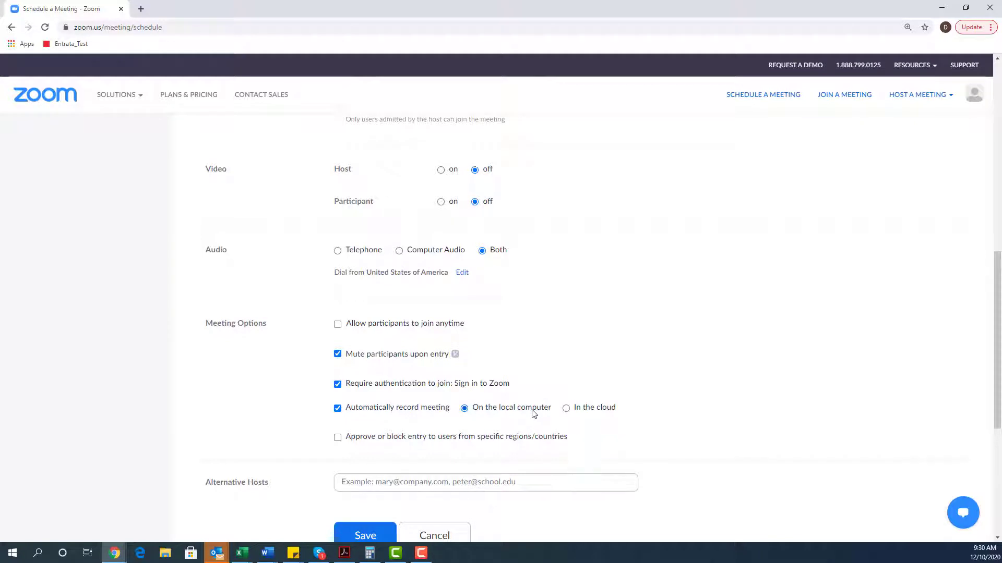
pyautogui.click(593, 410)
pyautogui.click(337, 439)
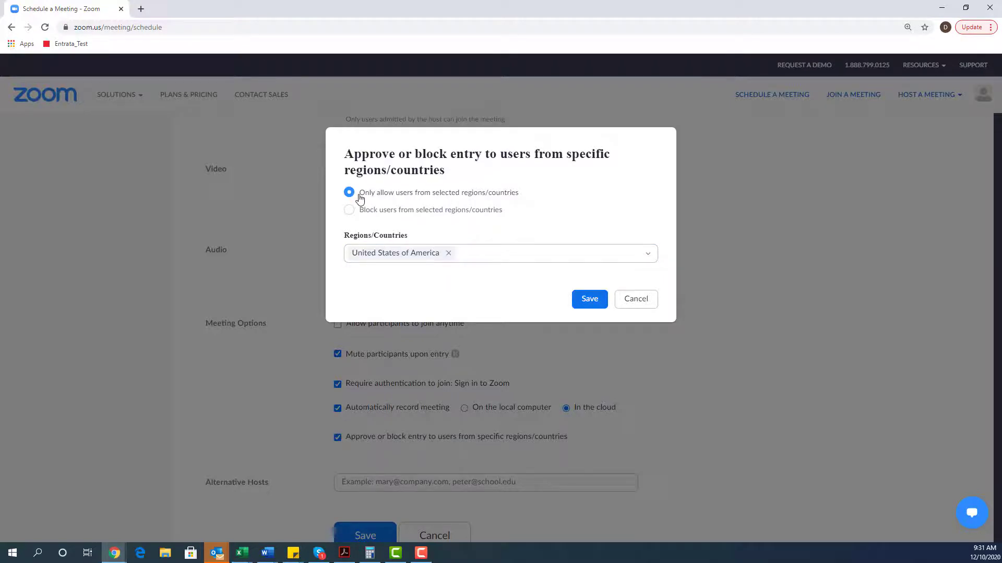
pyautogui.click(350, 210)
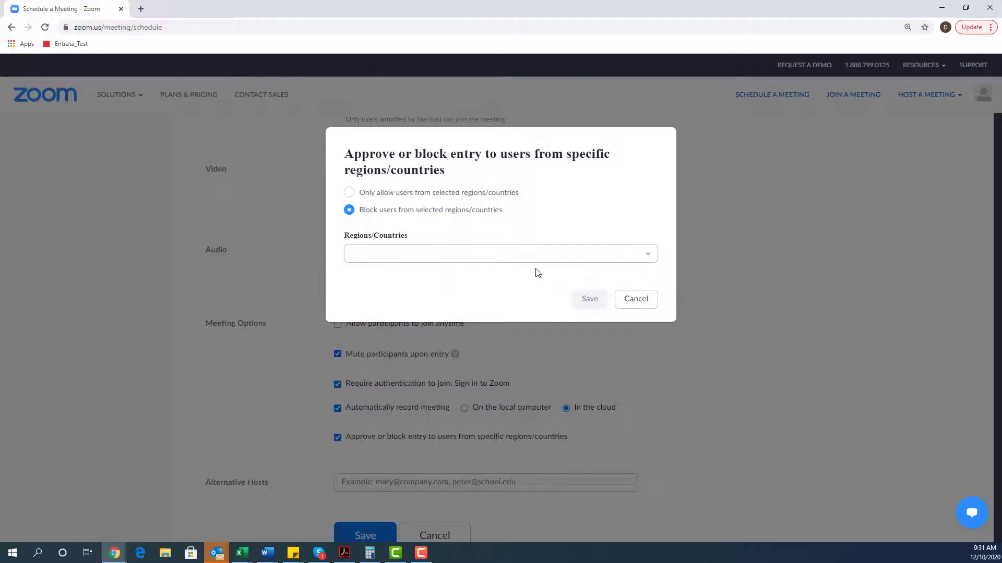
pyautogui.click(649, 256)
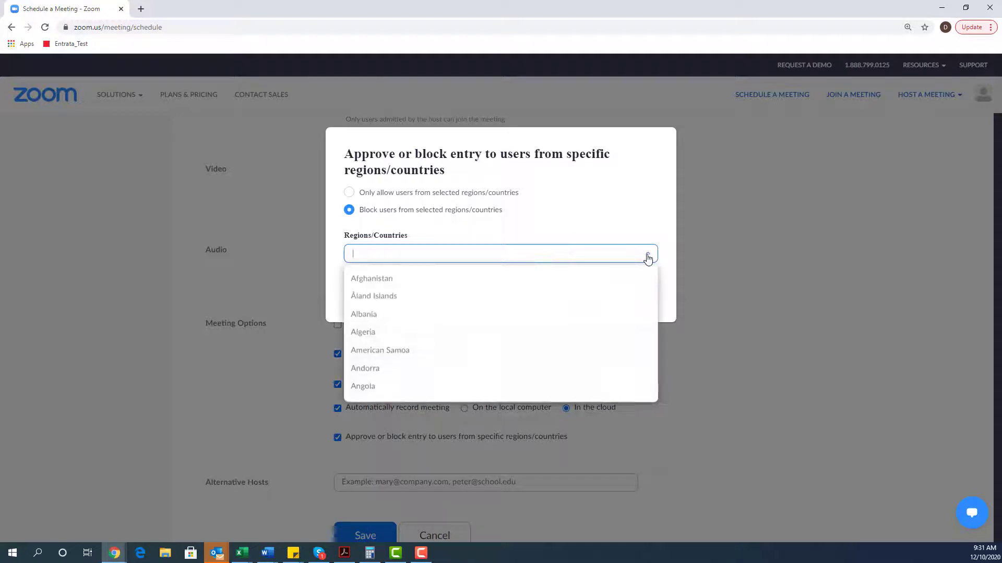
pyautogui.scroll(-3, 615, 333)
pyautogui.scroll(-10, 615, 337)
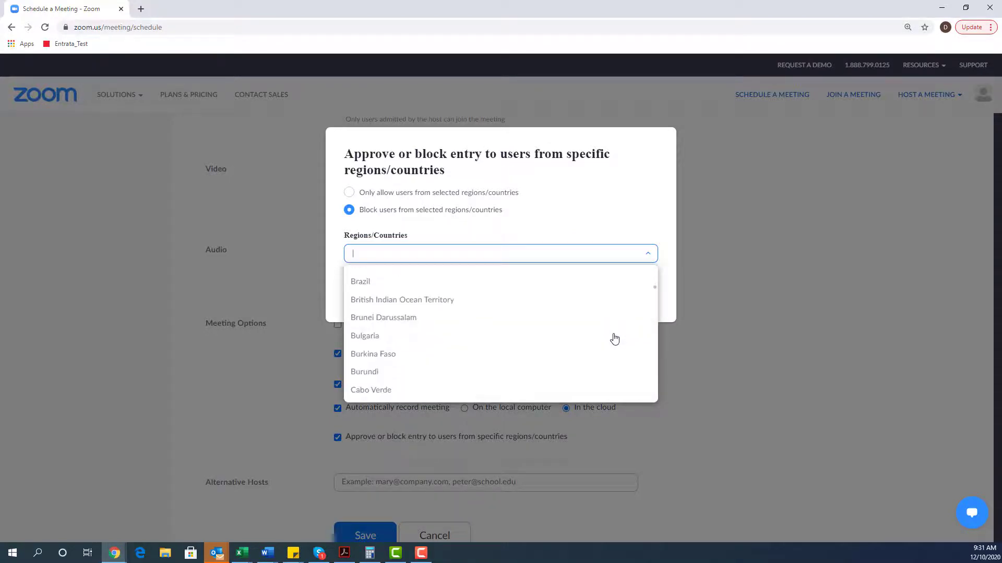
pyautogui.click(656, 215)
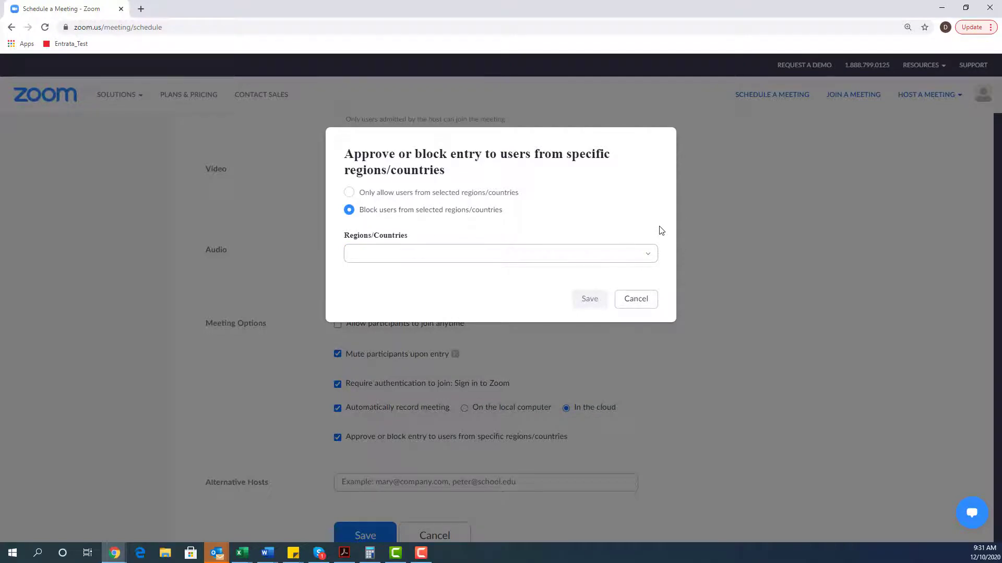
pyautogui.click(646, 304)
# Save the Zoom training meeting from the bottom of the schedule form.
pyautogui.scroll(-1, 740, 399)
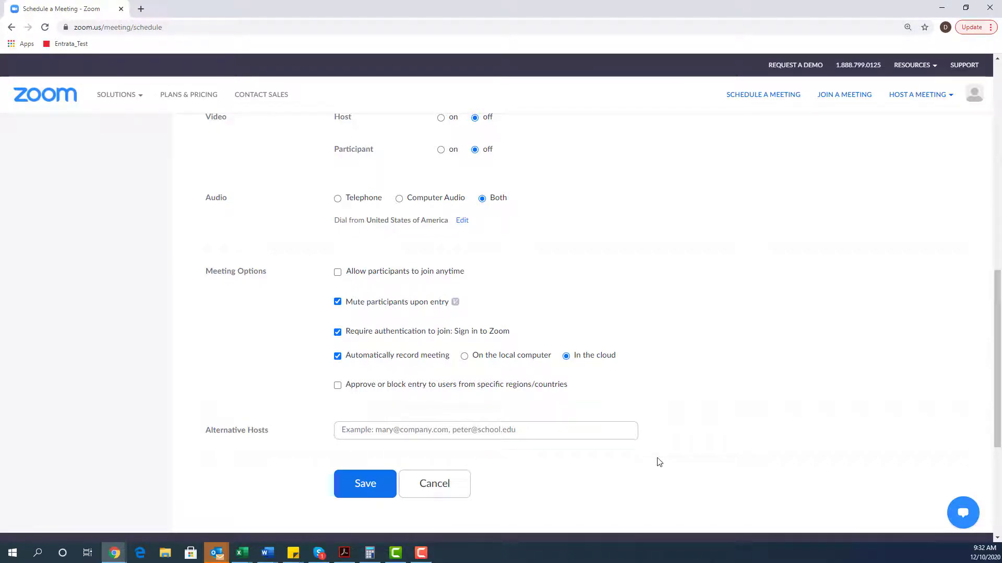
pyautogui.click(359, 485)
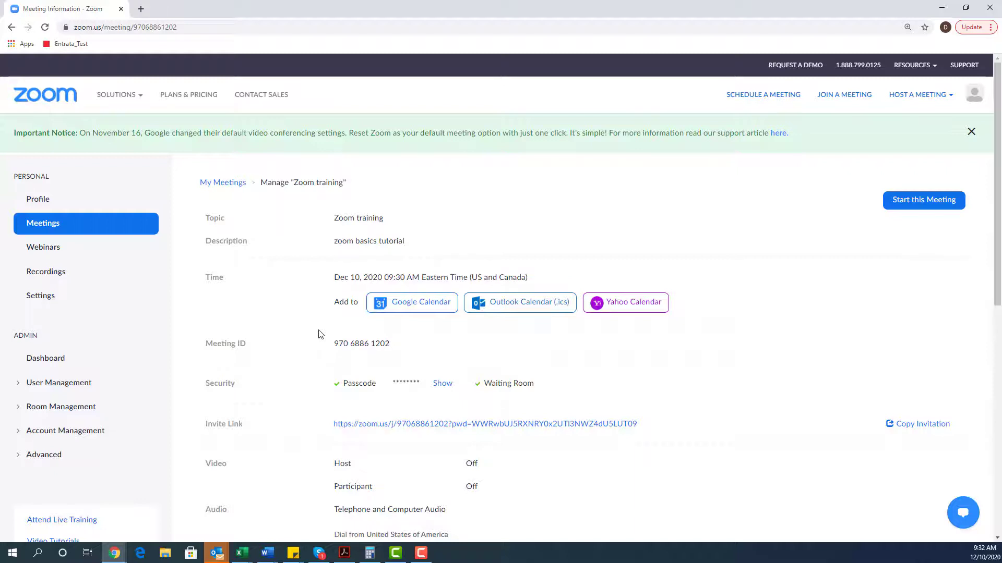
# Download the Outlook Calendar (.ics) file and open it as an Outlook appointment.
pyautogui.click(534, 305)
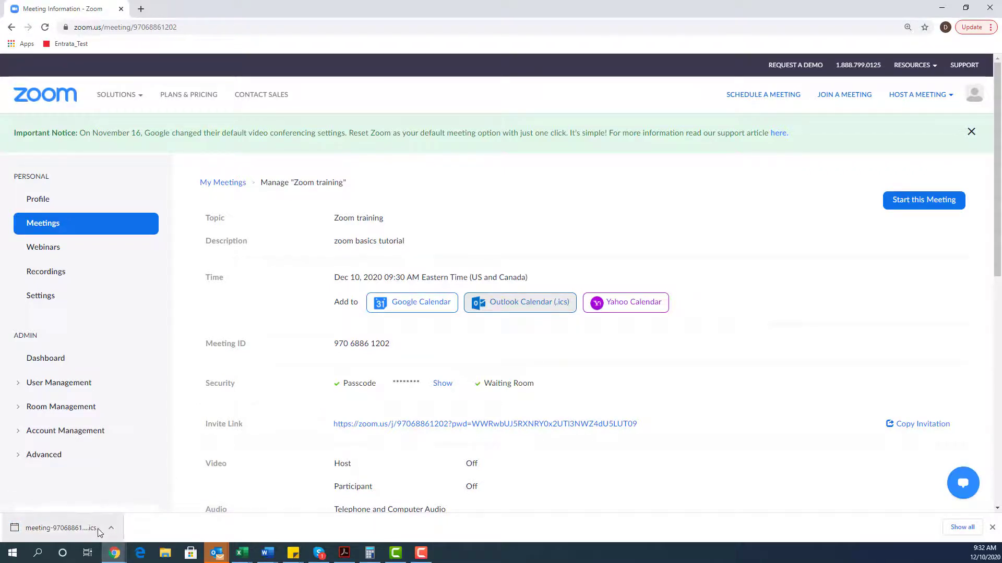
pyautogui.click(83, 527)
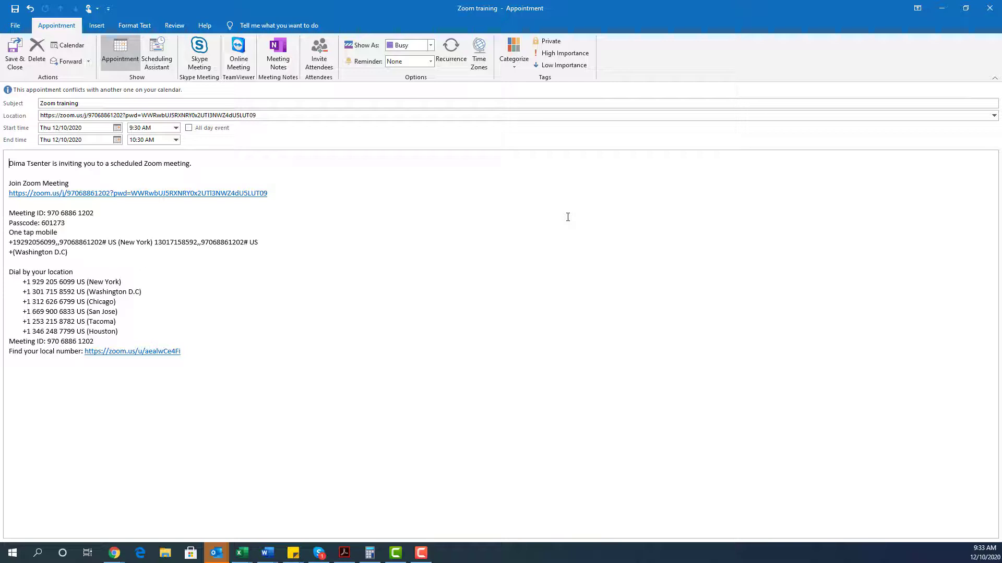
# Add a required attendee's e-mail through the Scheduling Assistant and send the invitation.
pyautogui.click(162, 61)
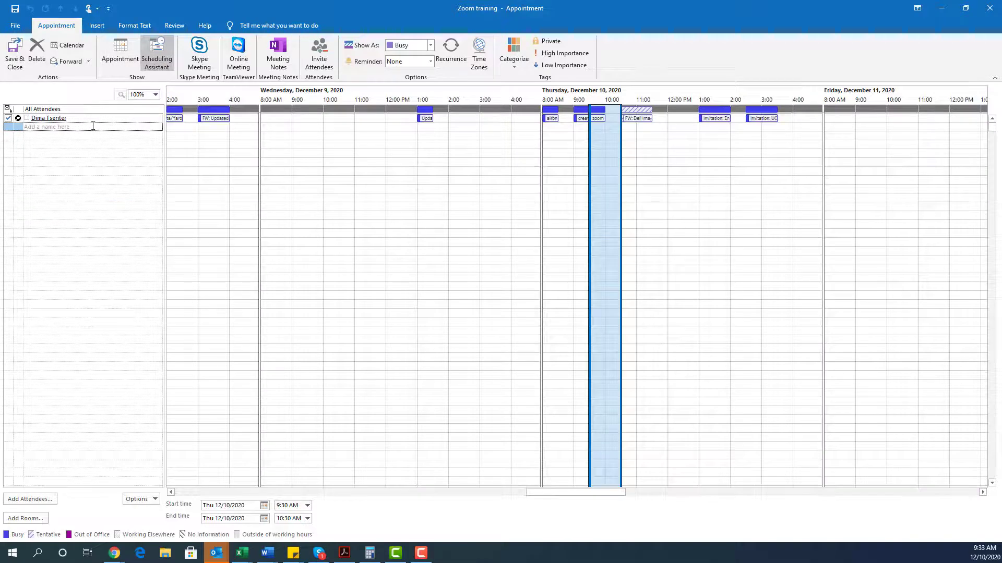
pyautogui.click(42, 501)
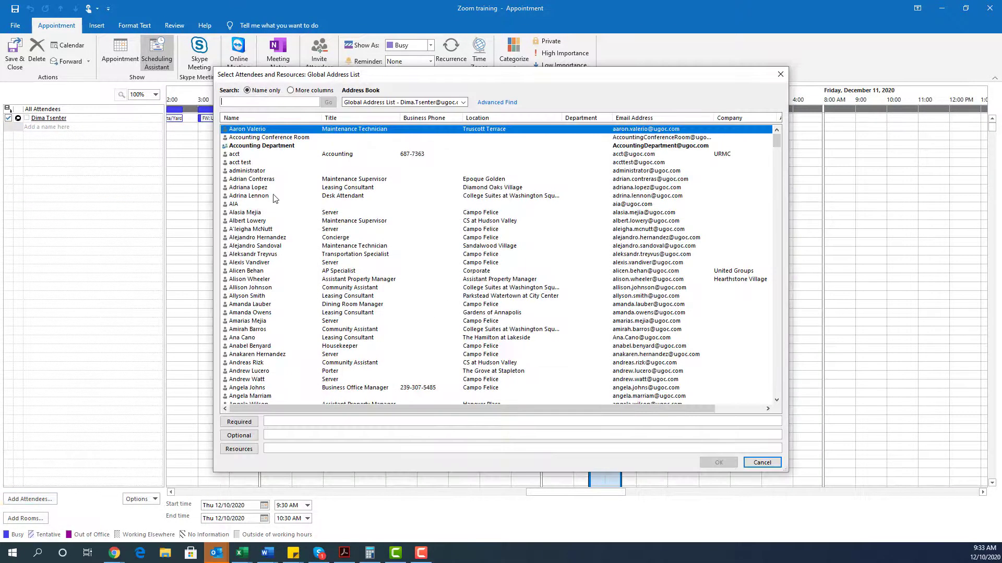
pyautogui.click(276, 421)
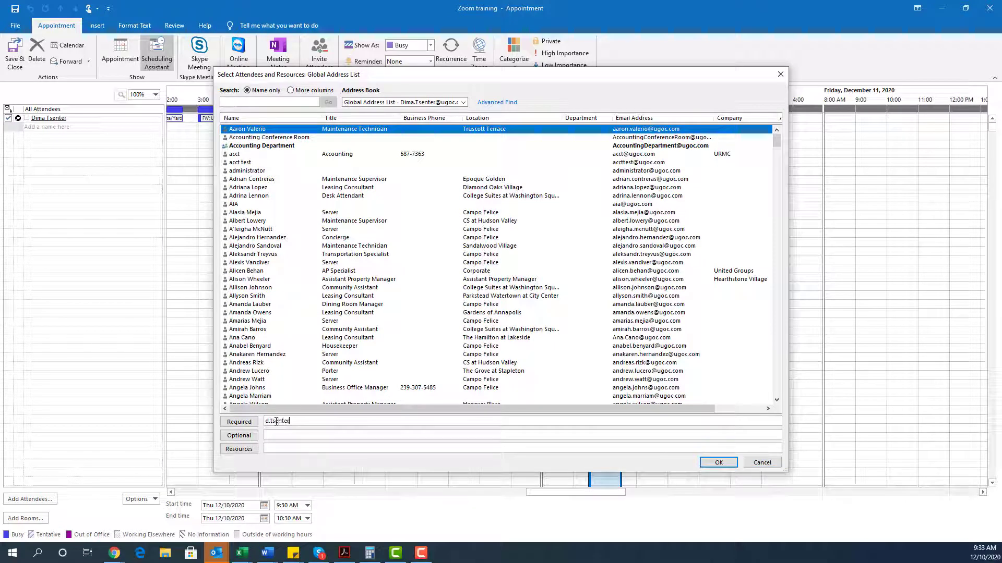
pyautogui.click(718, 462)
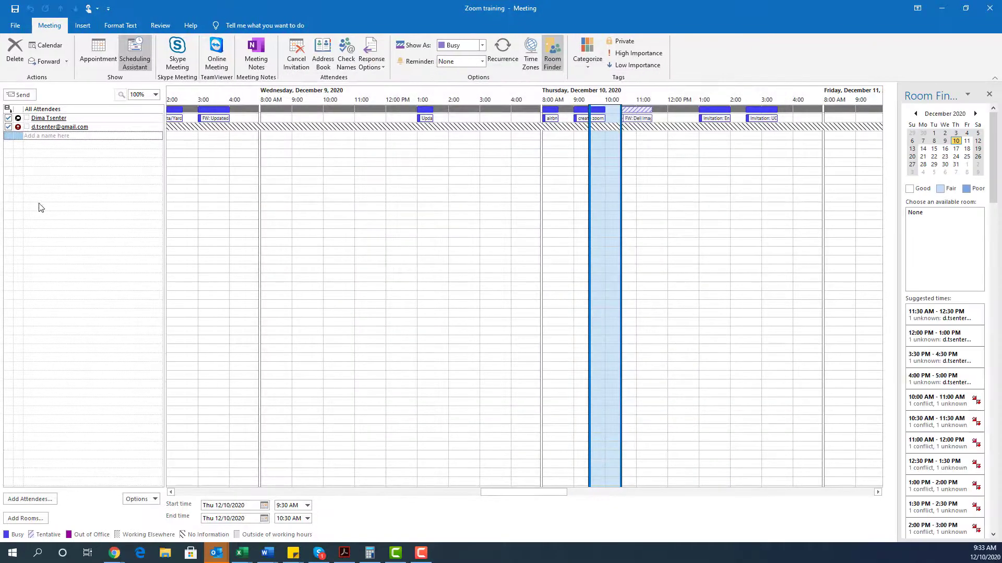
pyautogui.click(86, 50)
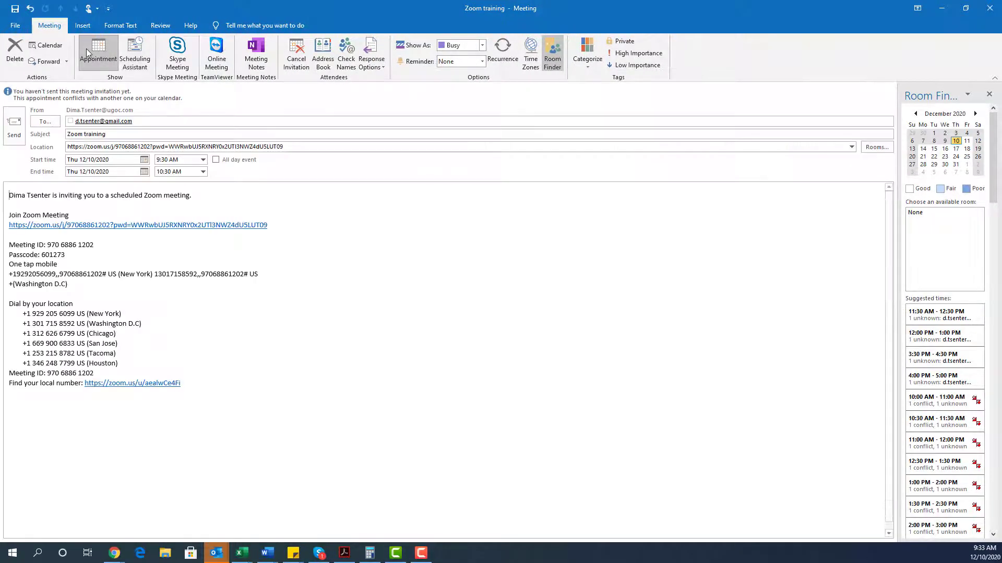
pyautogui.click(14, 133)
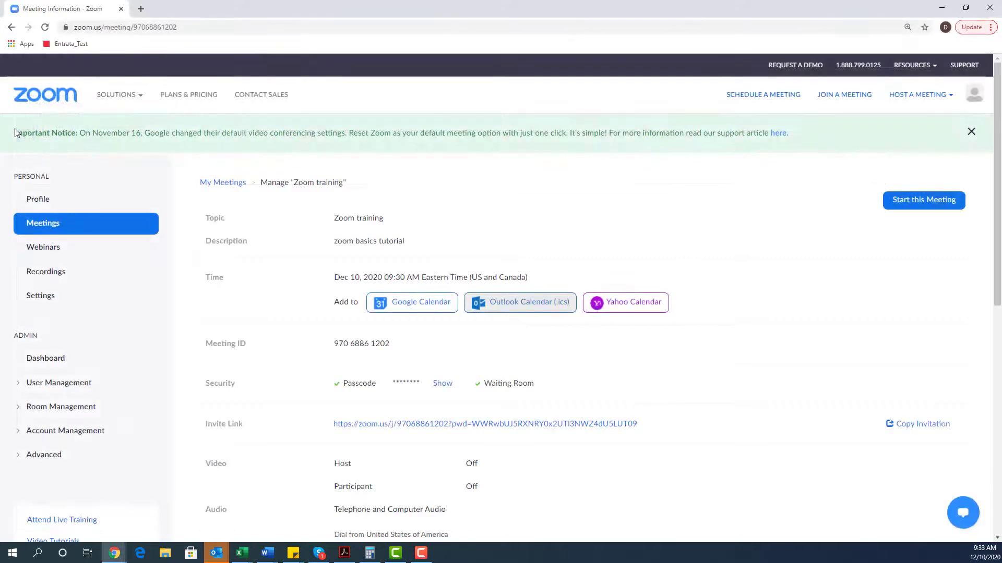
# Open the Meetings list showing today's 09:30–10:30 AM Zoom training above the Dec 17 meeting.
pyautogui.scroll(-1, 304, 194)
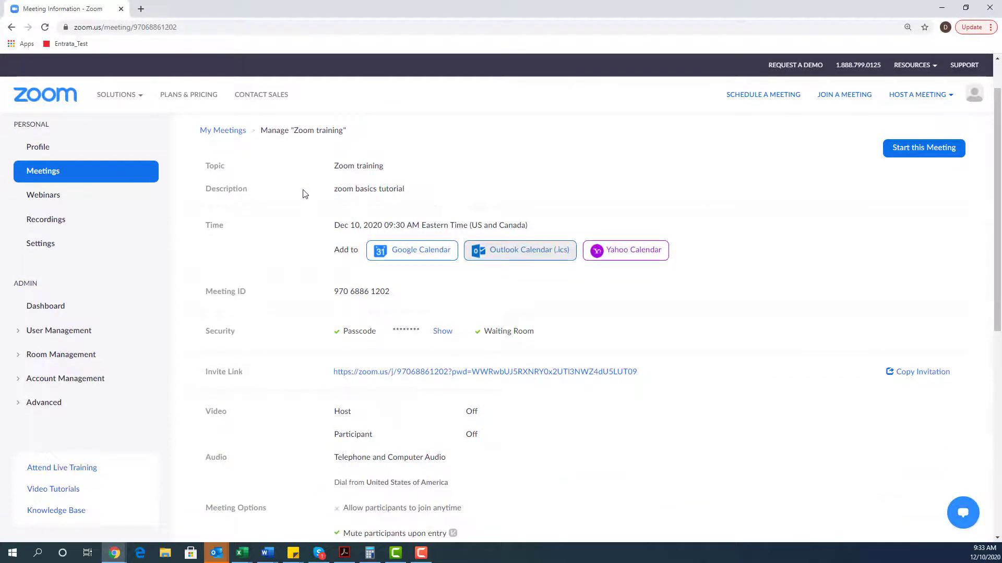
pyautogui.click(78, 174)
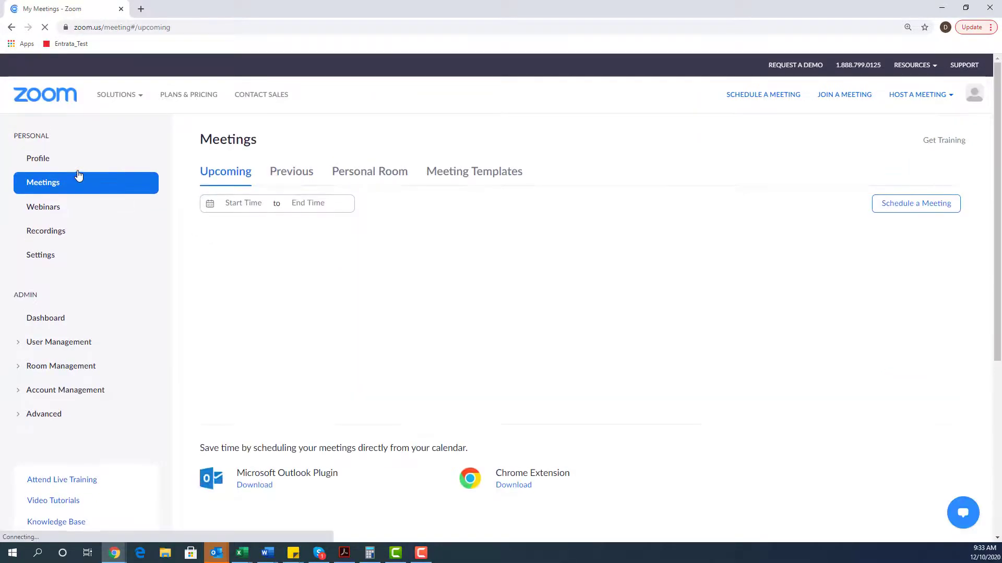
pyautogui.moveTo(459, 319)
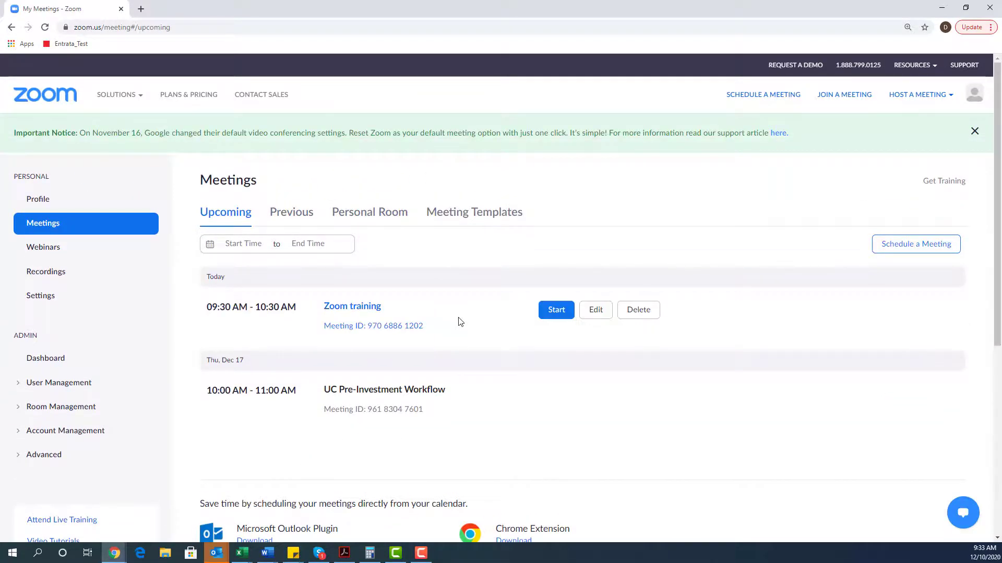
pyautogui.moveTo(485, 411)
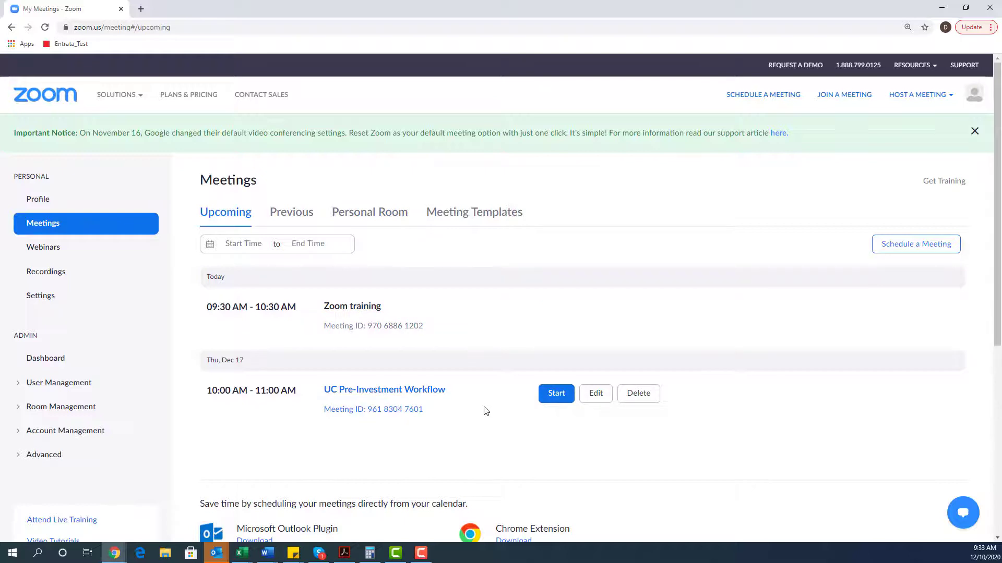
pyautogui.moveTo(387, 317)
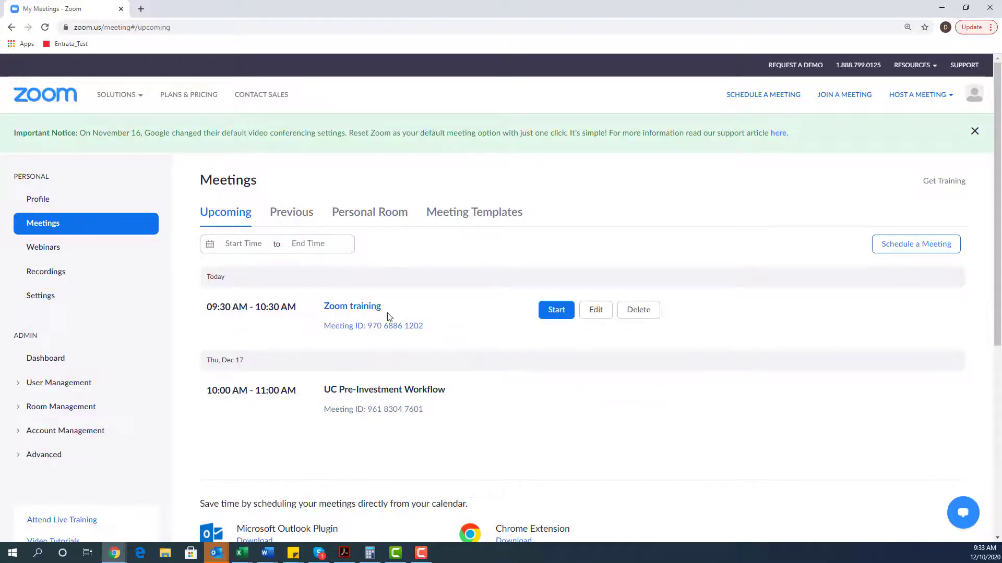
pyautogui.click(553, 309)
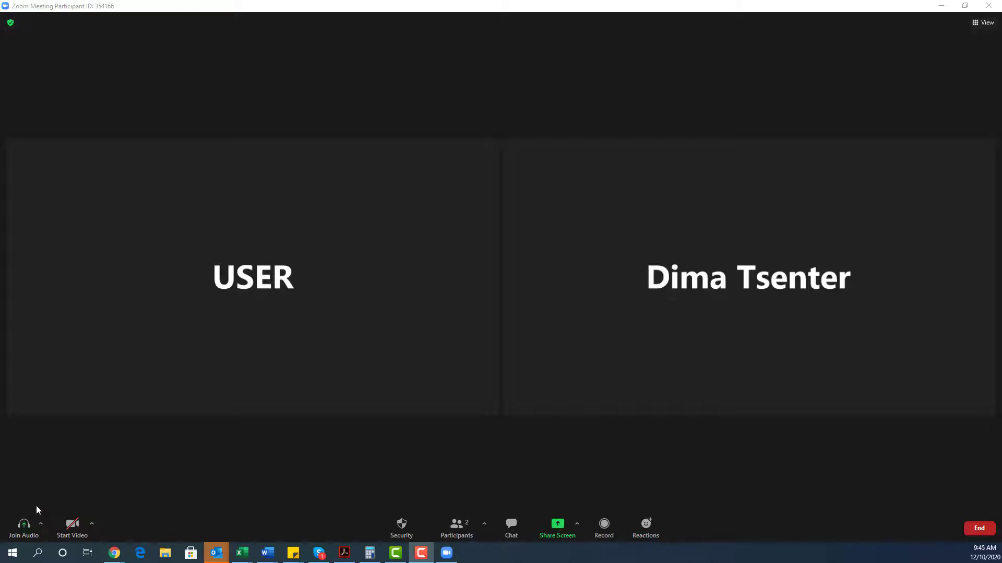
pyautogui.click(29, 528)
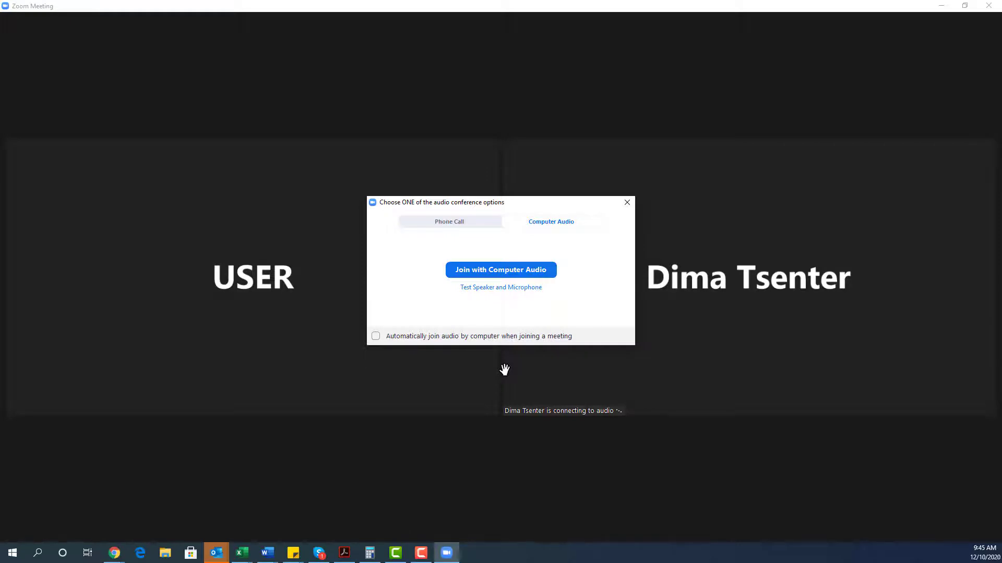
pyautogui.click(455, 223)
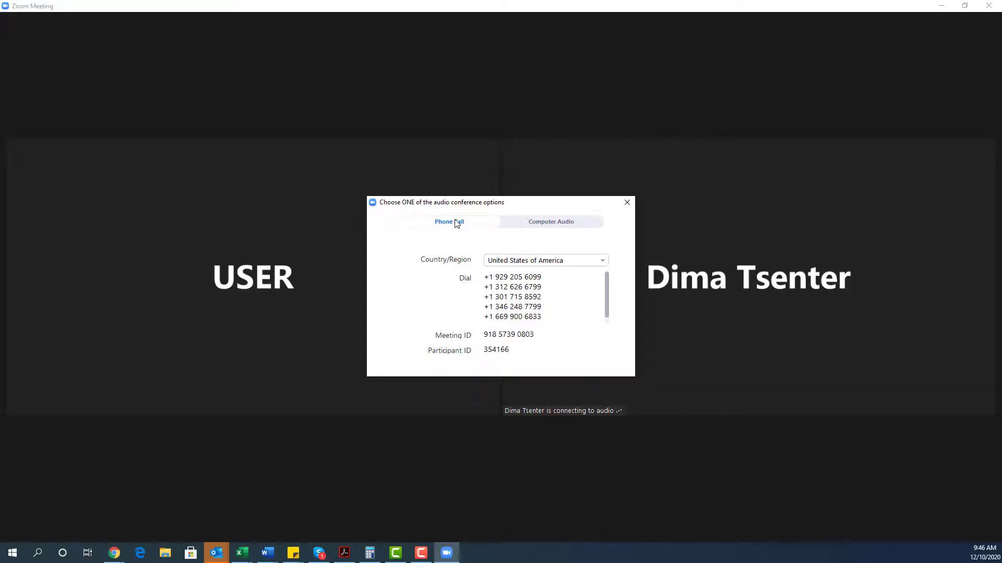
pyautogui.click(625, 203)
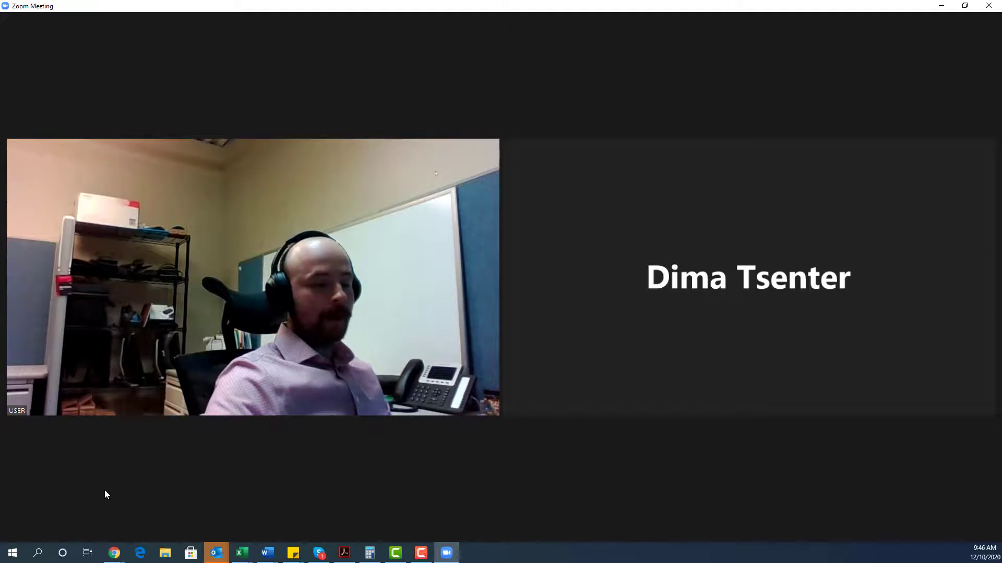
pyautogui.moveTo(243, 424)
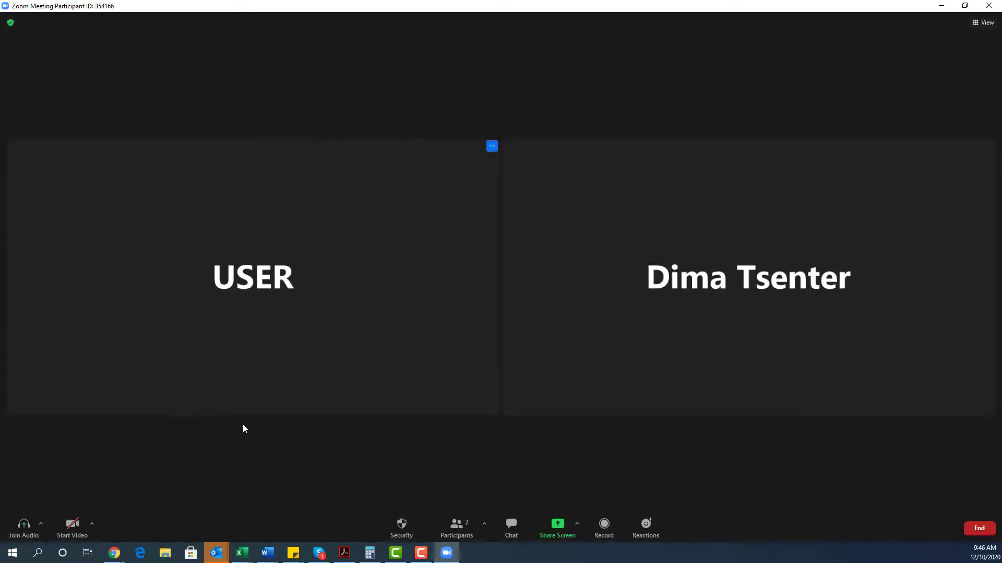
pyautogui.click(399, 528)
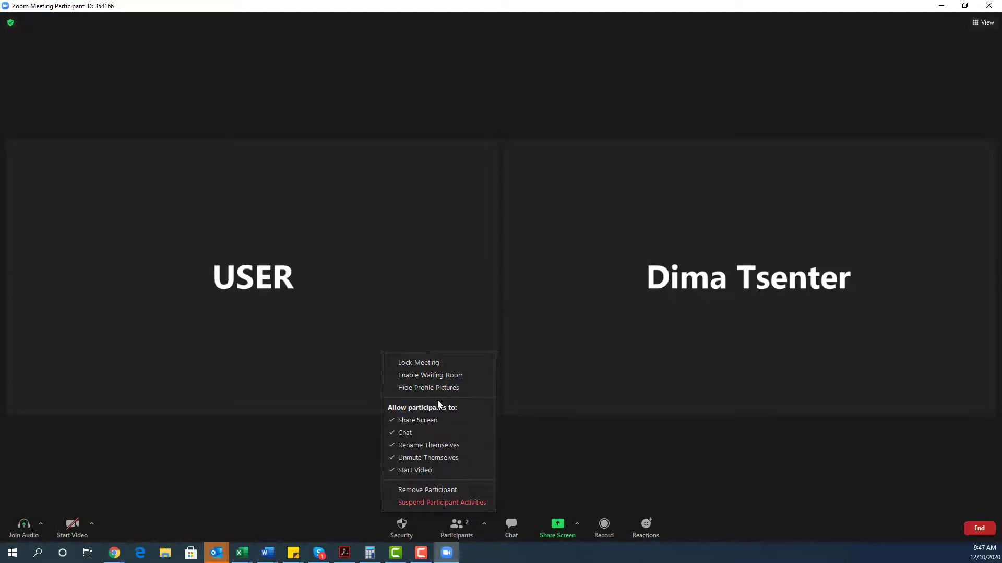
pyautogui.click(433, 491)
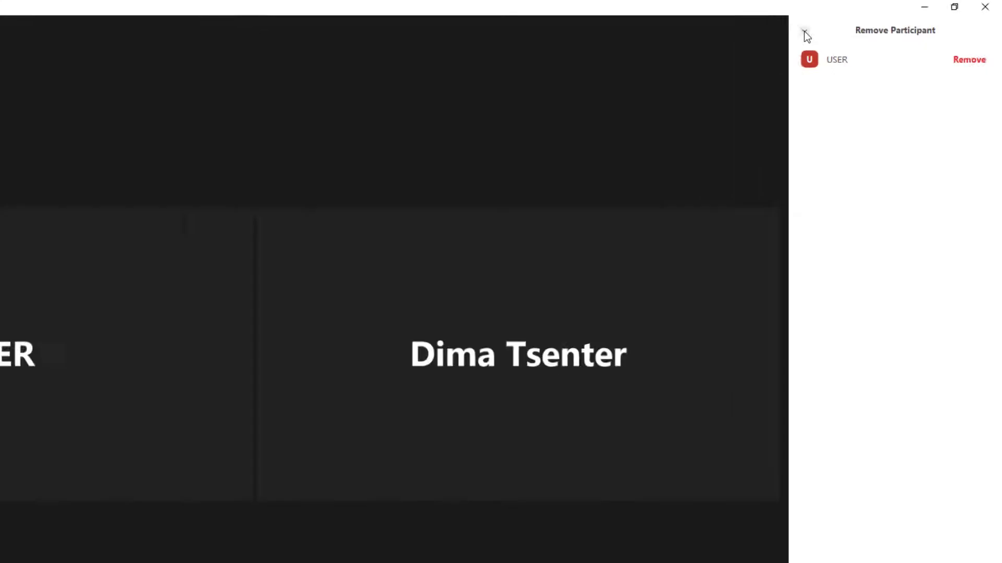
pyautogui.click(246, 117)
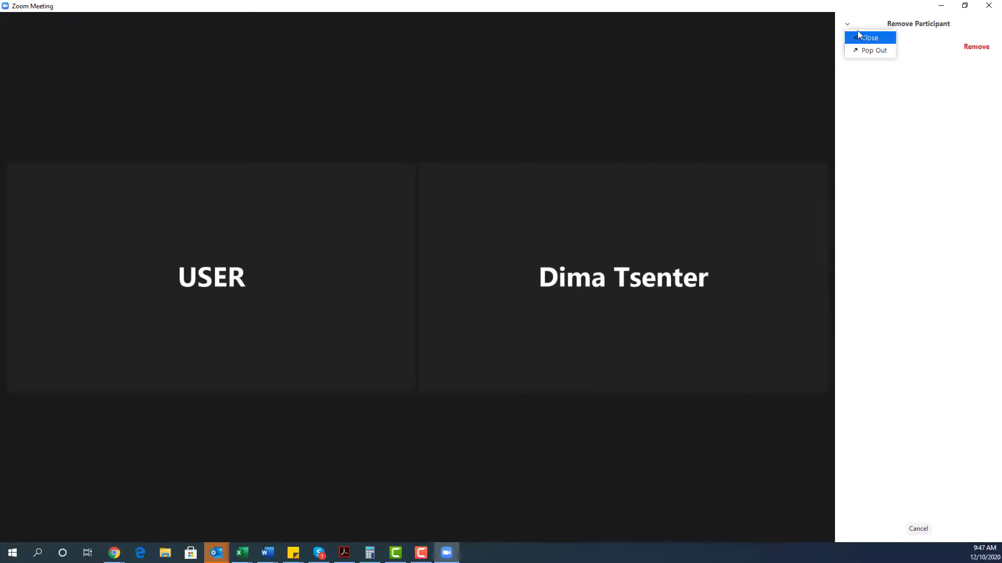
pyautogui.click(868, 37)
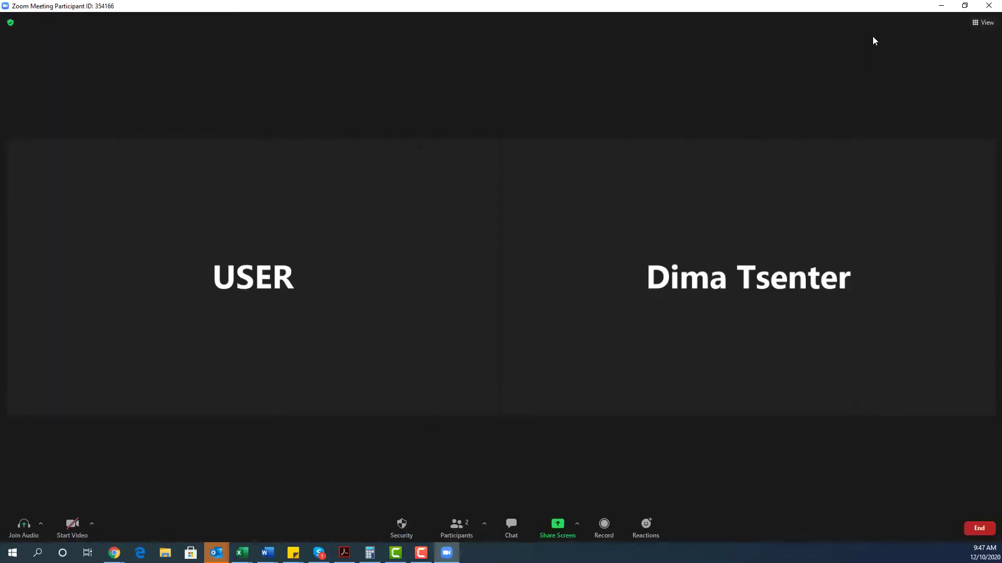
# Show the Participants panel and check USER's More options without changing anything.
pyautogui.click(452, 523)
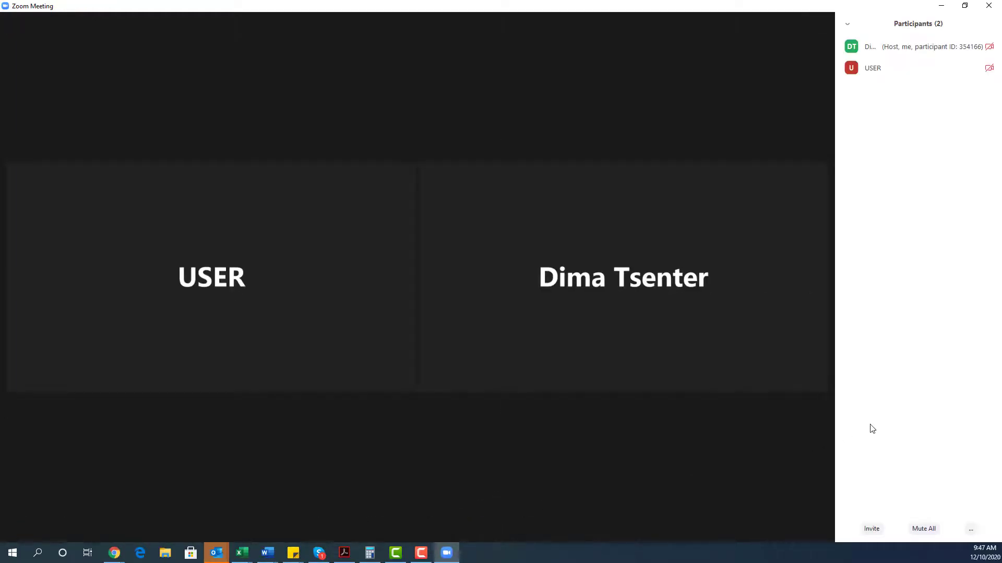
pyautogui.moveTo(900, 57)
pyautogui.click(984, 68)
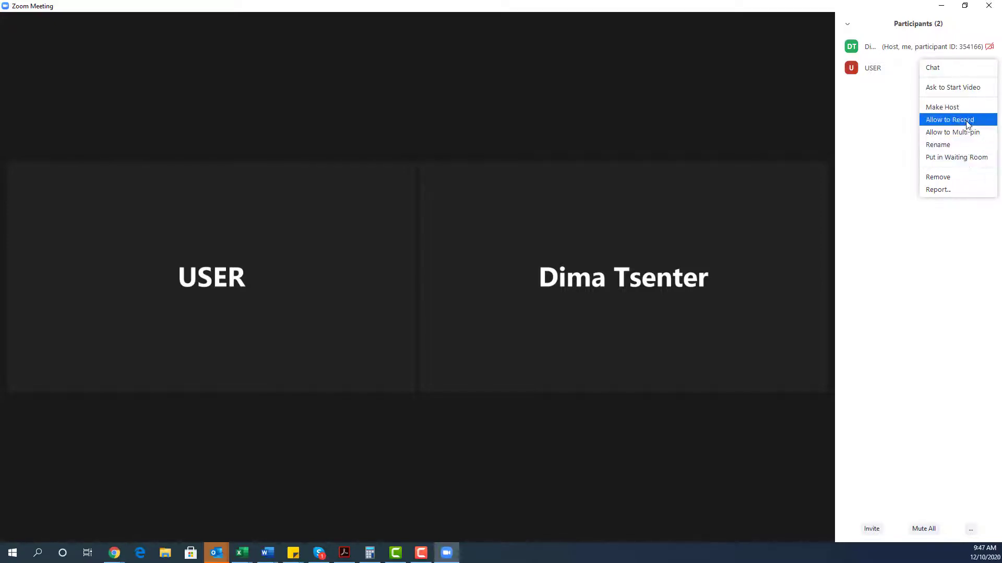
pyautogui.click(874, 124)
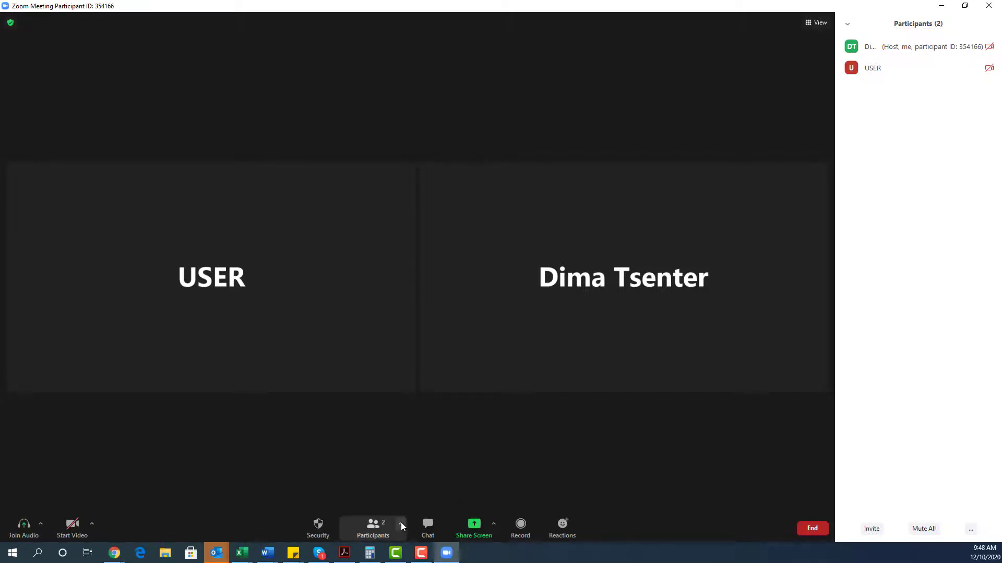
# Copy the invite link and full invitation, then start a Default Email invitation.
pyautogui.click(401, 525)
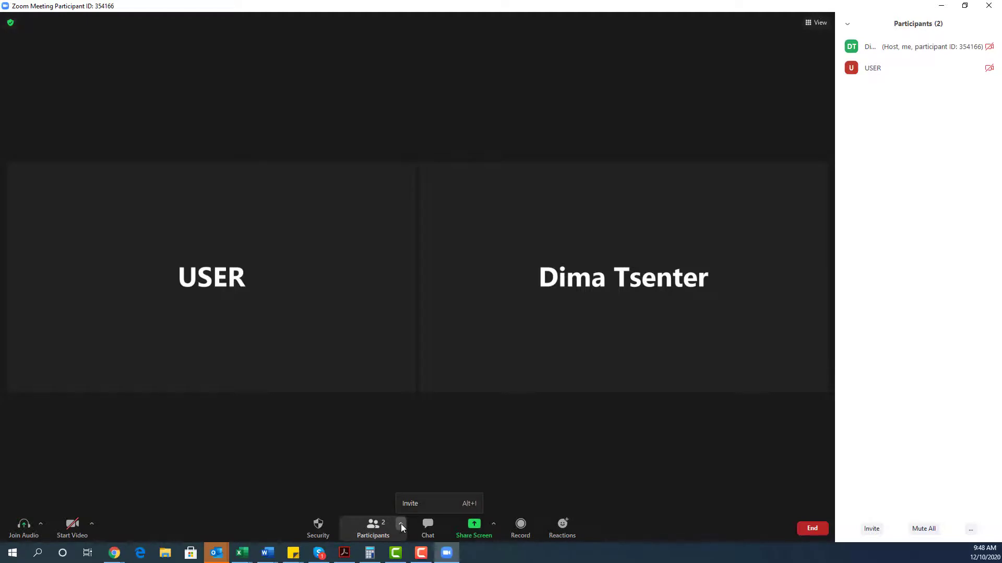
pyautogui.click(420, 505)
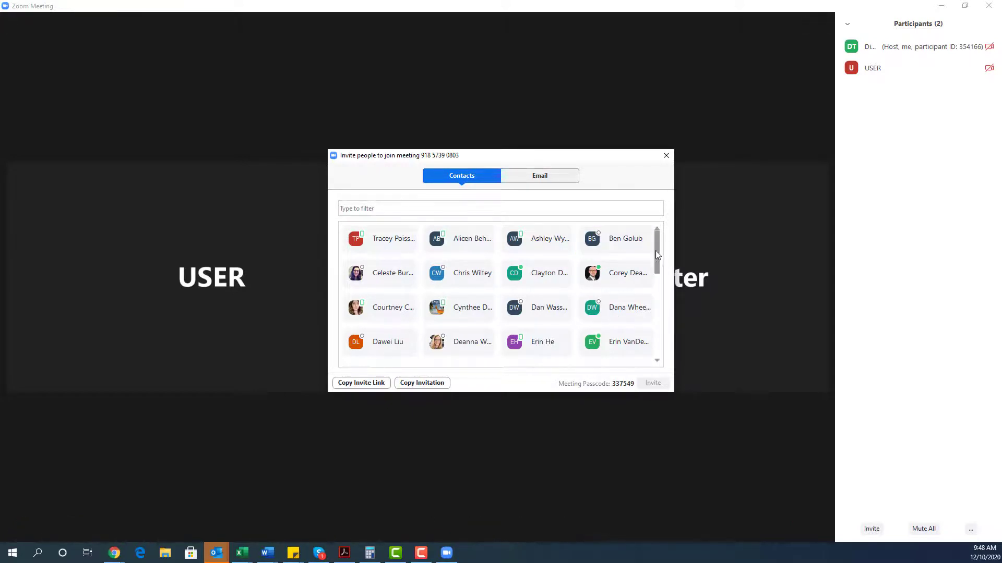
pyautogui.moveTo(656, 255)
pyautogui.mouseDown()
pyautogui.moveTo(656, 339)
pyautogui.moveTo(663, 237)
pyautogui.mouseUp()
pyautogui.click(368, 384)
pyautogui.click(434, 386)
pyautogui.click(555, 176)
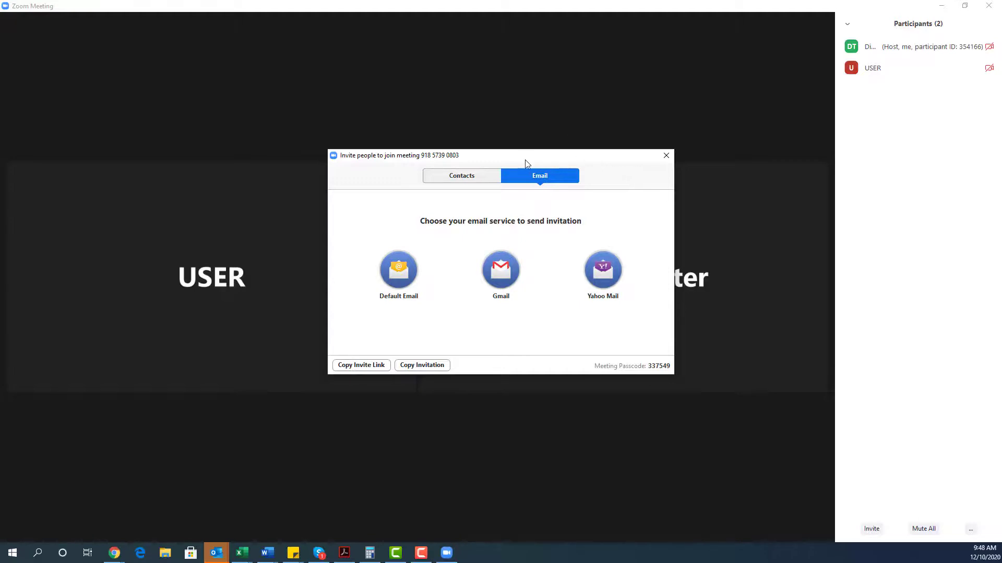
pyautogui.click(394, 269)
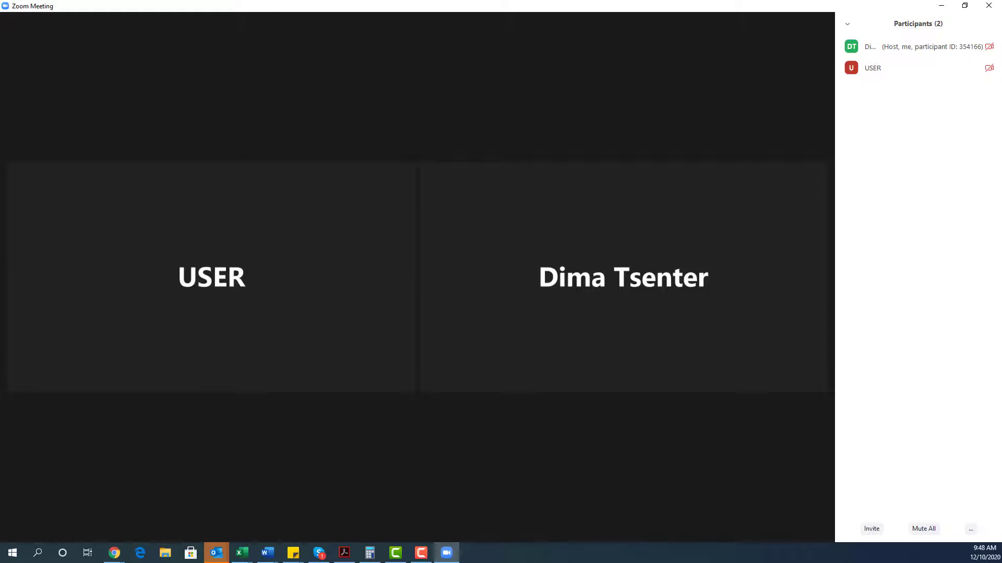
# Send 'hey everyone' to Everyone in the meeting chat, then check the file-sharing sources.
pyautogui.moveTo(360, 201)
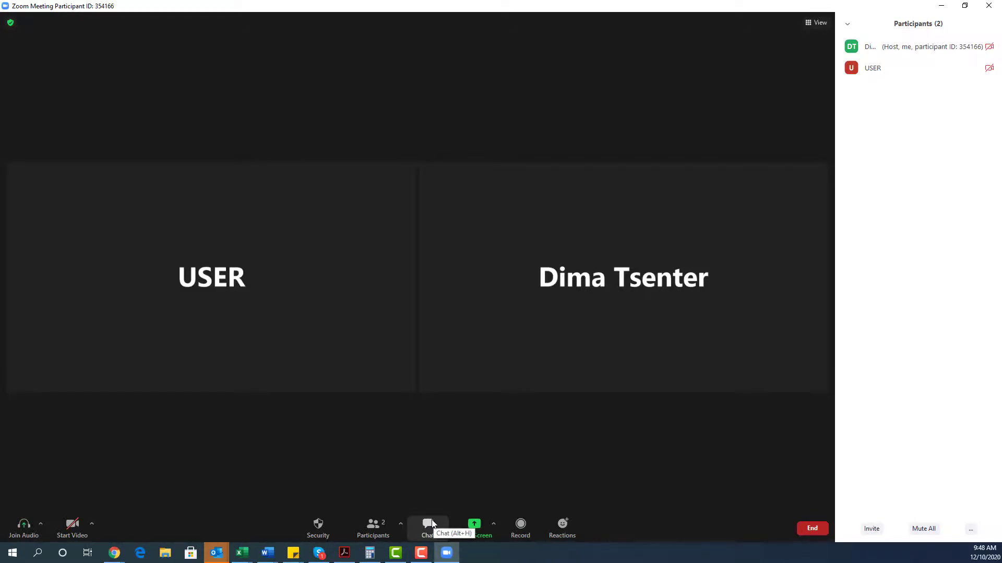
pyautogui.click(431, 524)
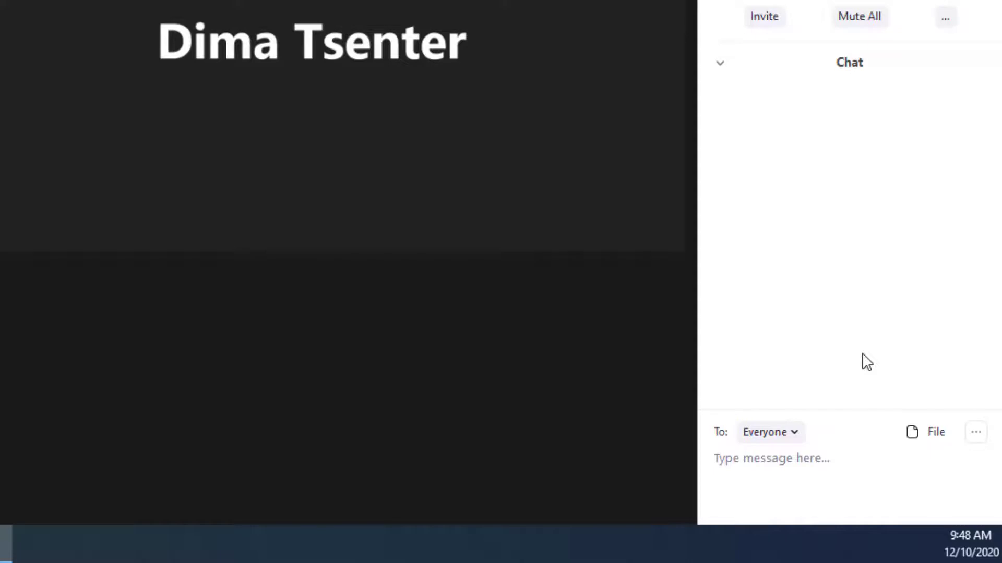
pyautogui.click(860, 473)
pyautogui.write('hey se')
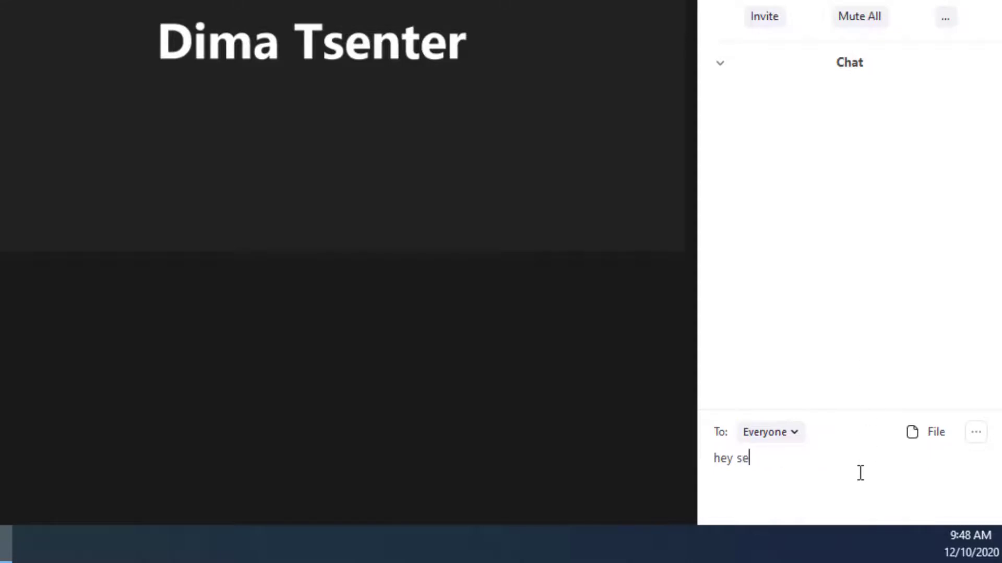
pyautogui.press('BackSpace')
pyautogui.press('BackSpace')
pyautogui.write('everyone')
pyautogui.press('Return')
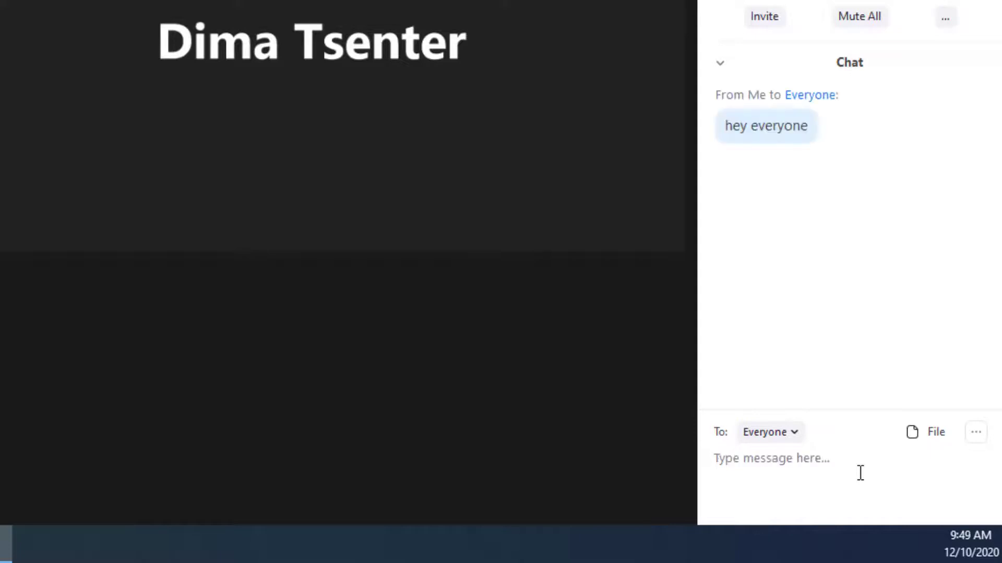
pyautogui.click(916, 437)
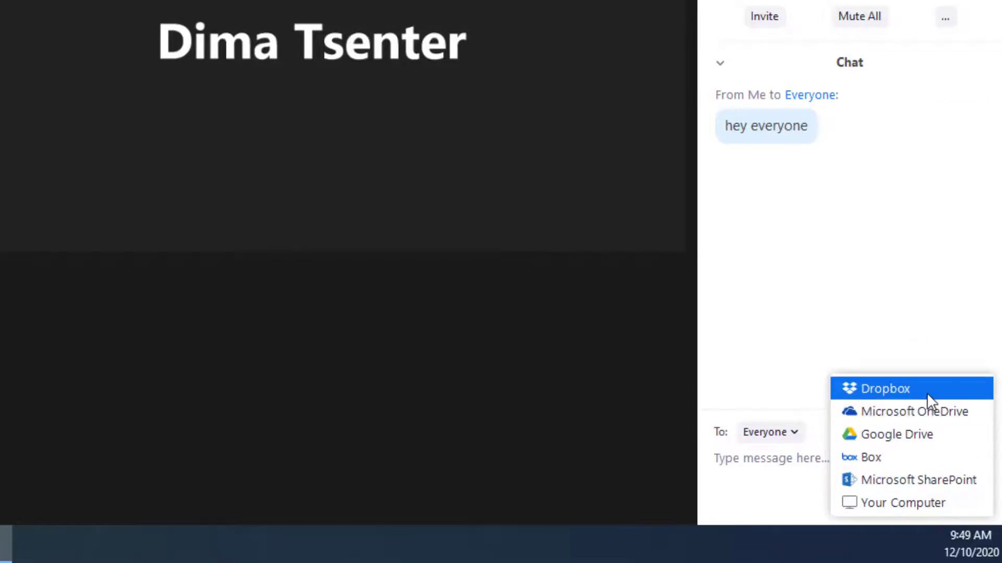
pyautogui.click(902, 305)
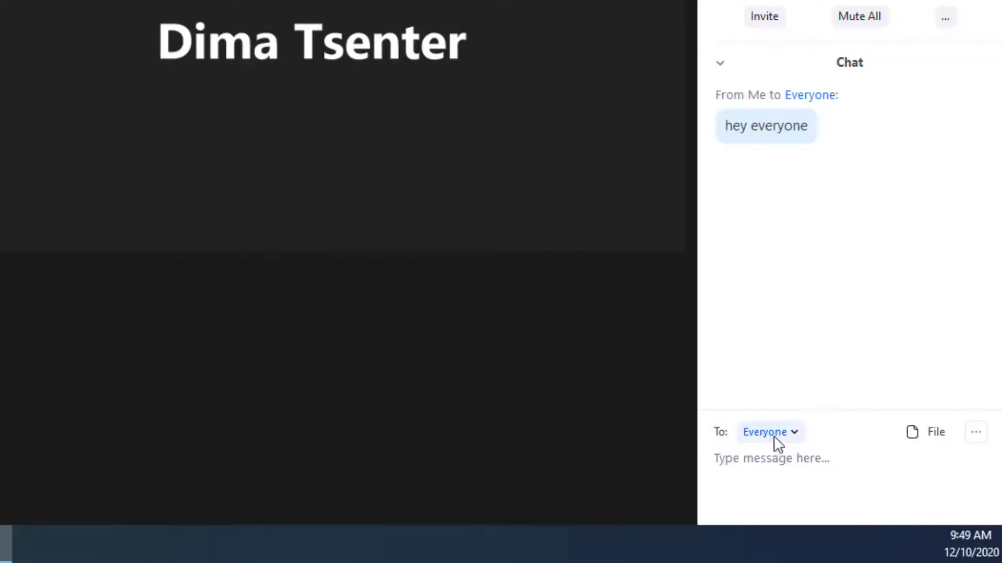
# Privately send USER 'hey where is that file again' and 'what page are we looking at'.
pyautogui.click(797, 436)
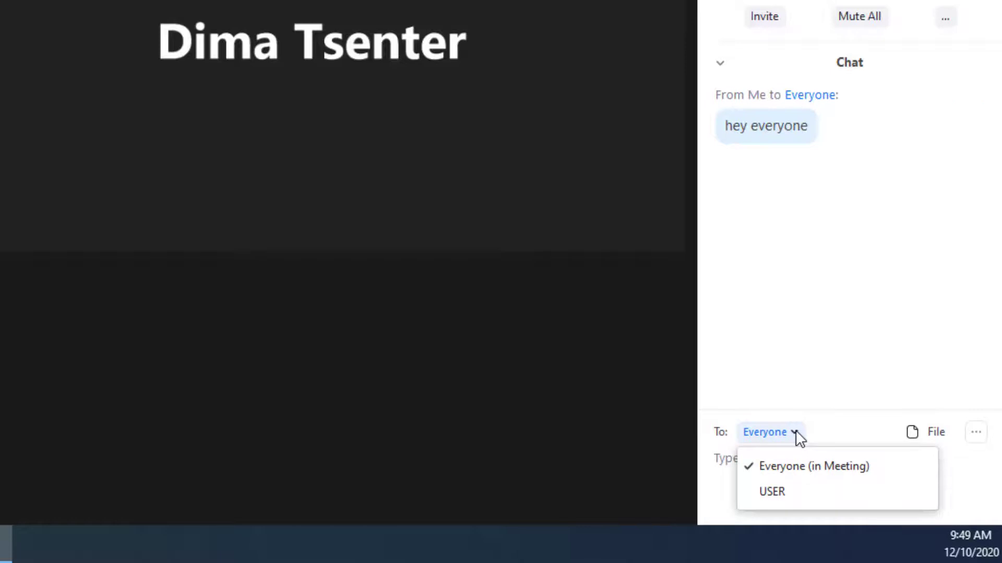
pyautogui.click(785, 490)
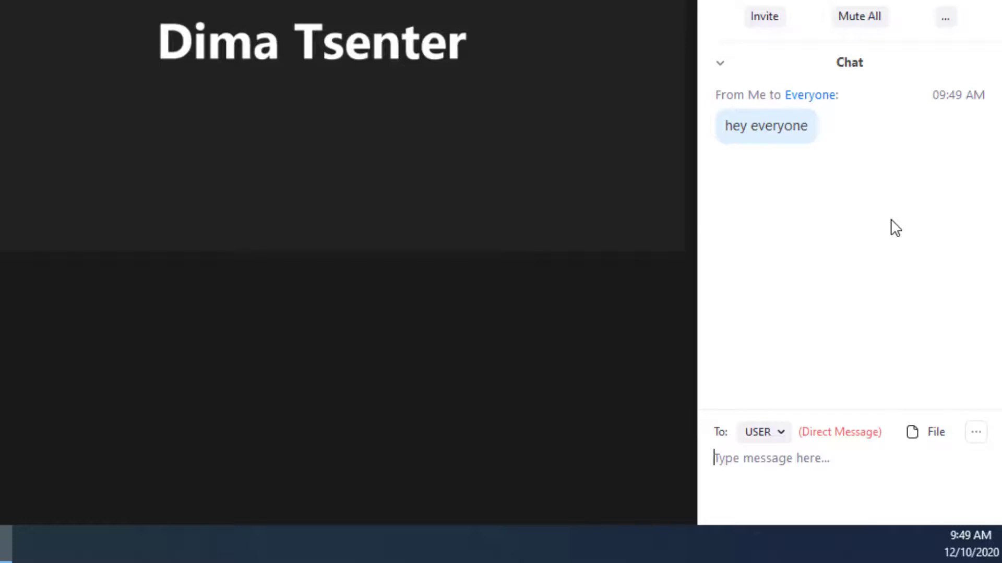
pyautogui.write('hey where is')
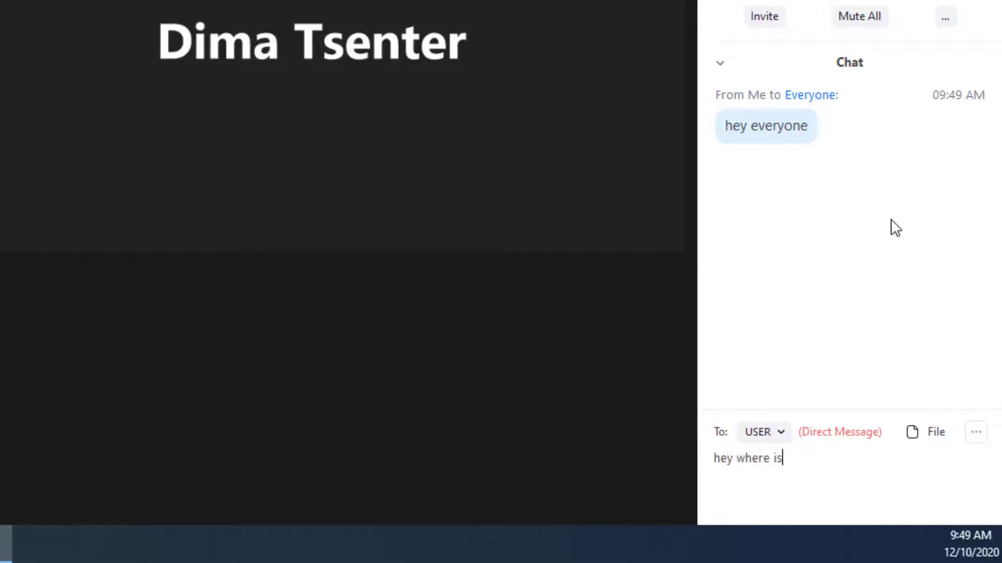
pyautogui.write(' that file again')
pyautogui.press('Return')
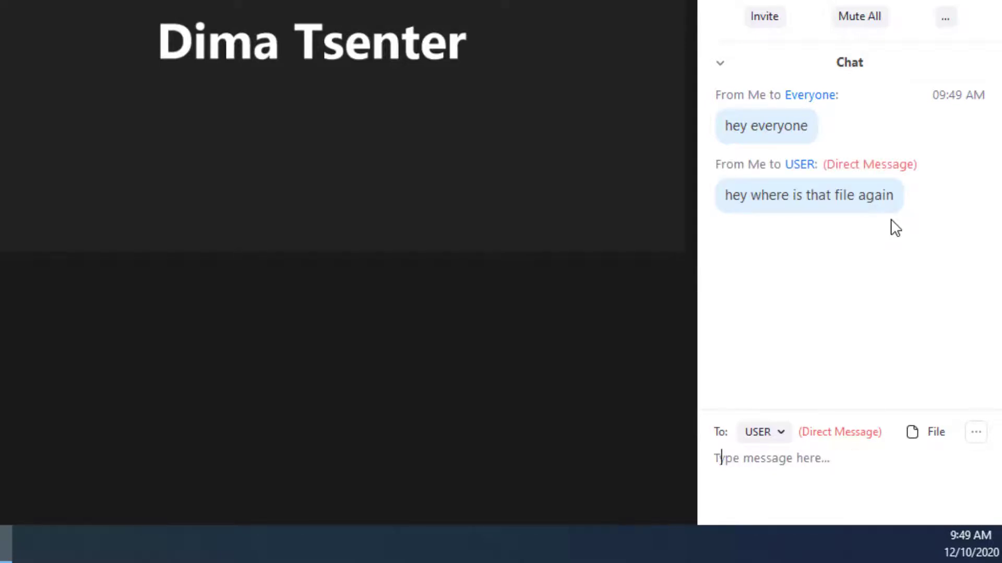
pyautogui.write('what page a')
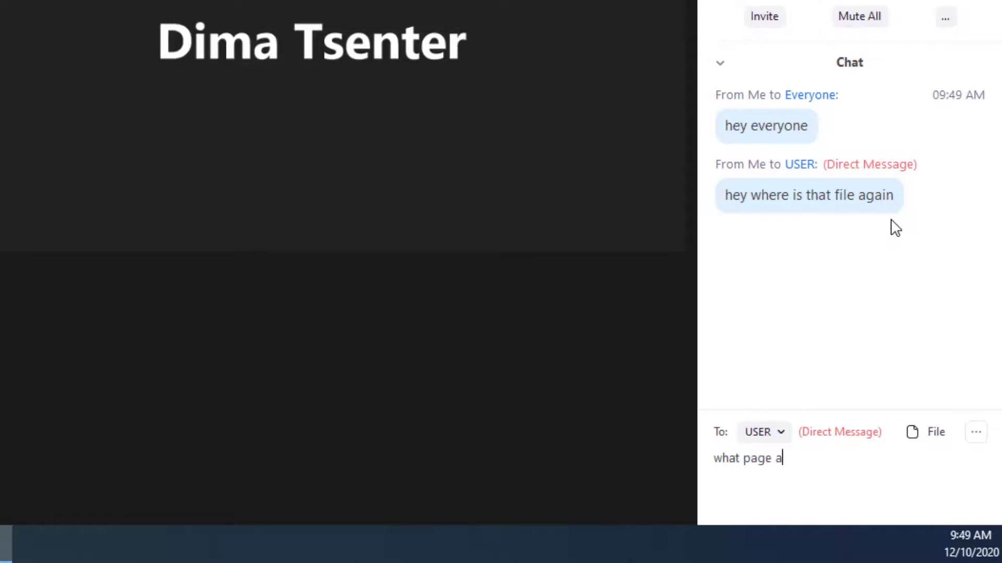
pyautogui.write('re we looking at')
pyautogui.press('Return')
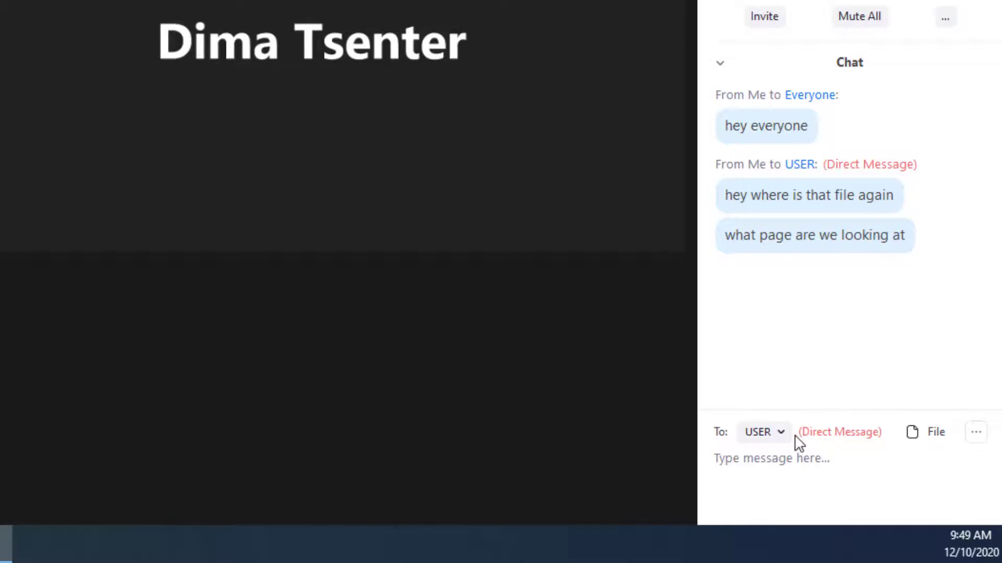
# Switch the chat recipient to Everyone and then back to USER.
pyautogui.click(778, 434)
pyautogui.click(772, 467)
pyautogui.click(776, 432)
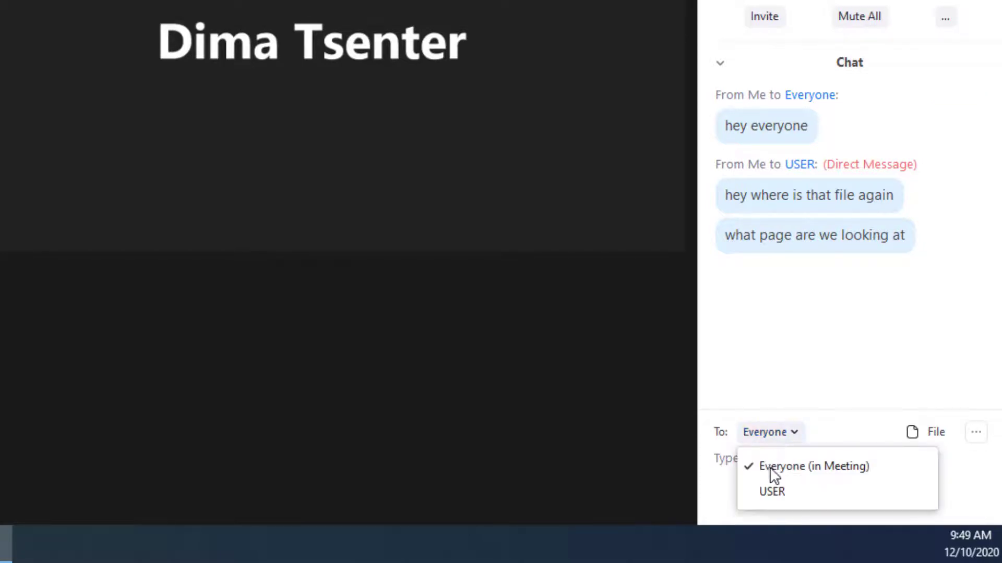
pyautogui.click(771, 491)
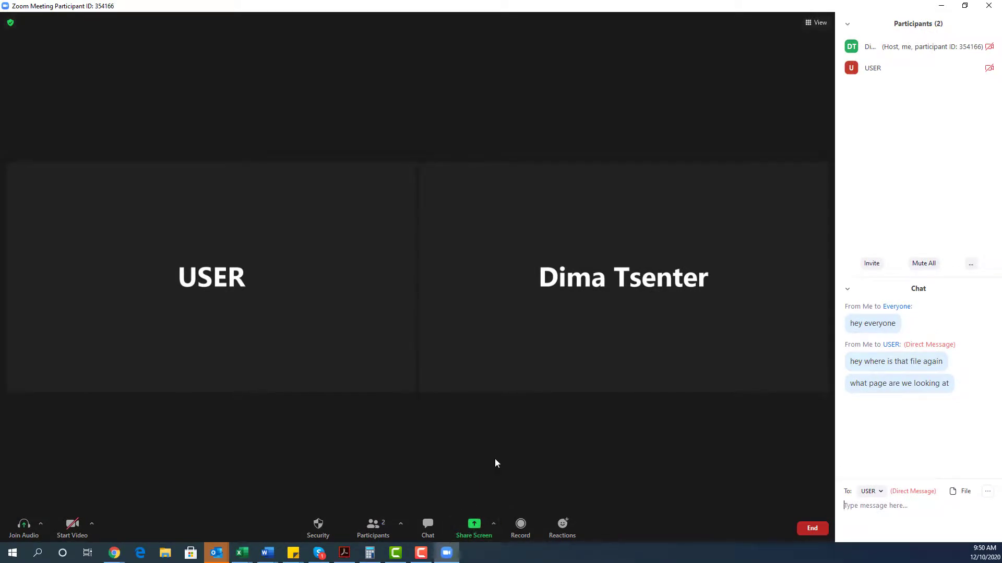
# Record the meeting briefly to this computer, then stop the recording.
pyautogui.click(522, 526)
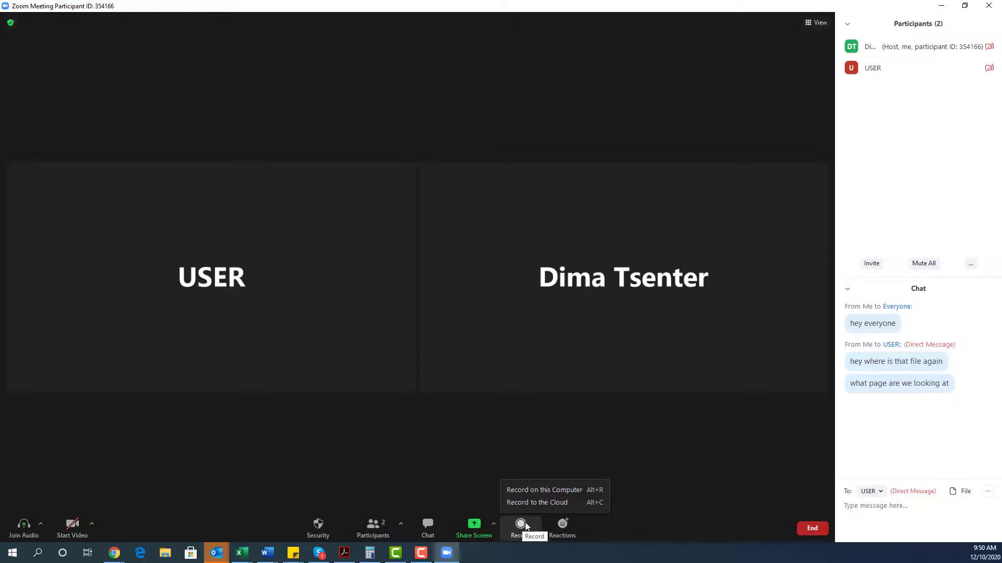
pyautogui.click(548, 491)
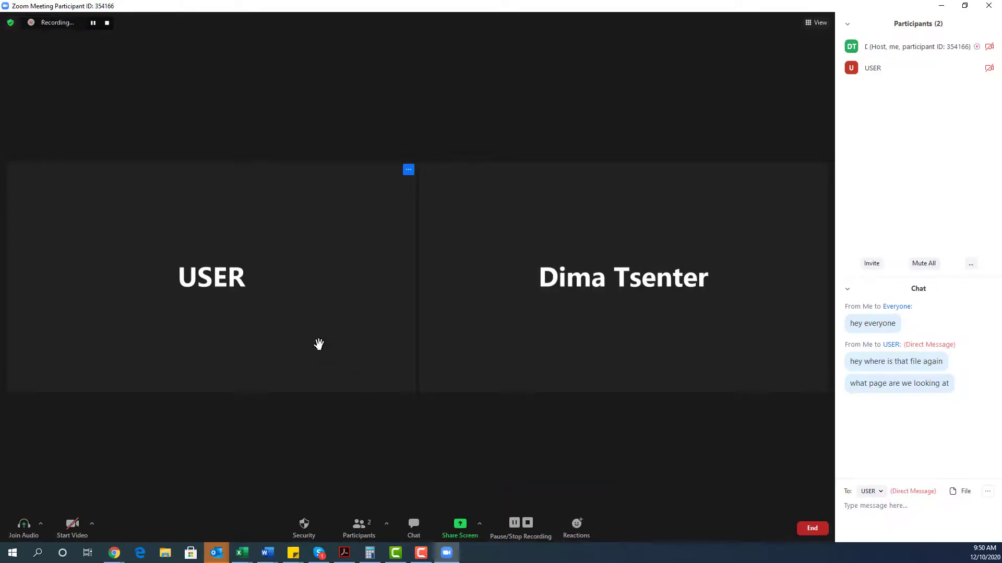
pyautogui.click(107, 23)
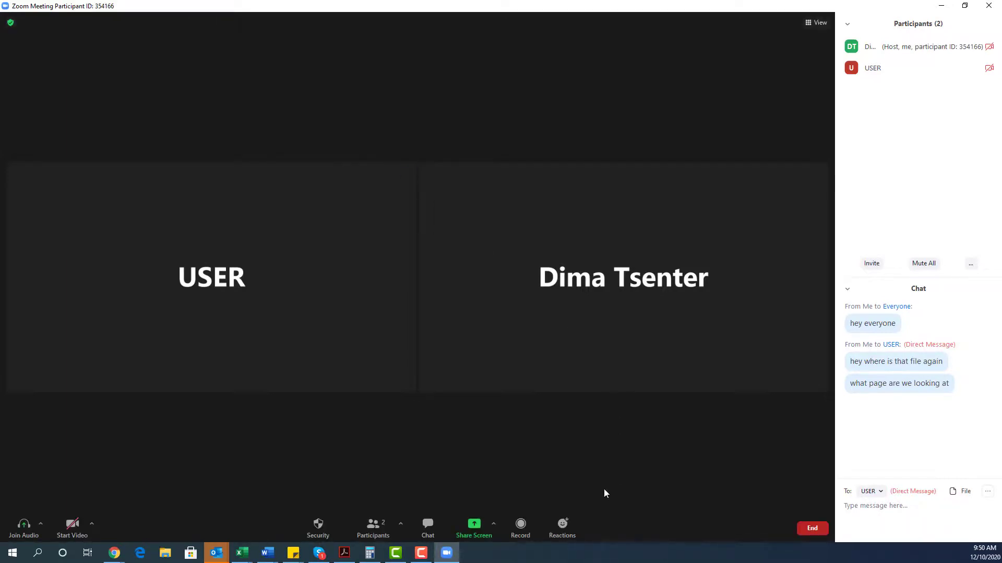
# React with Thumbs Up, Joy, Open Mouth, Thumbs Up again, and Clap in turn.
pyautogui.click(563, 525)
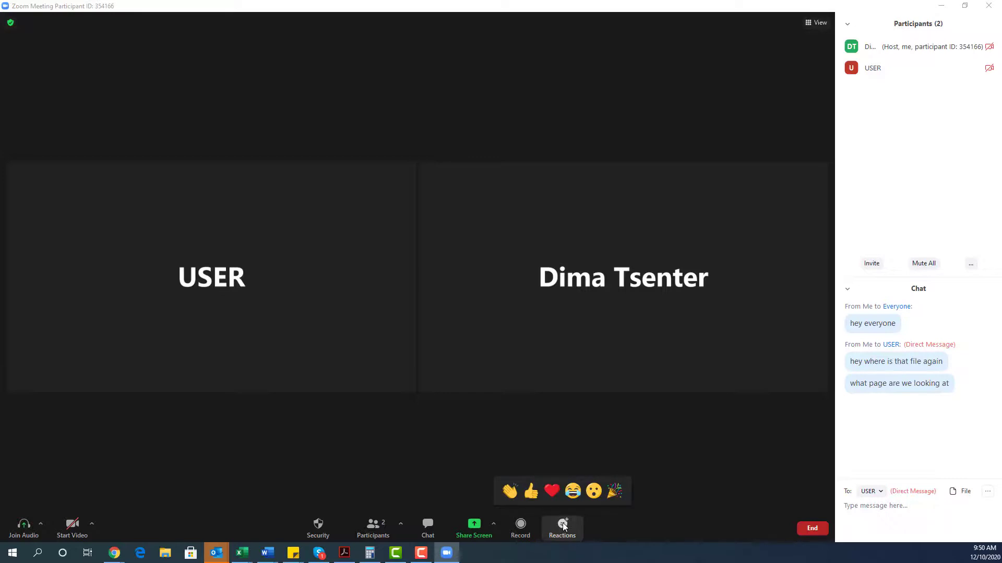
pyautogui.click(531, 493)
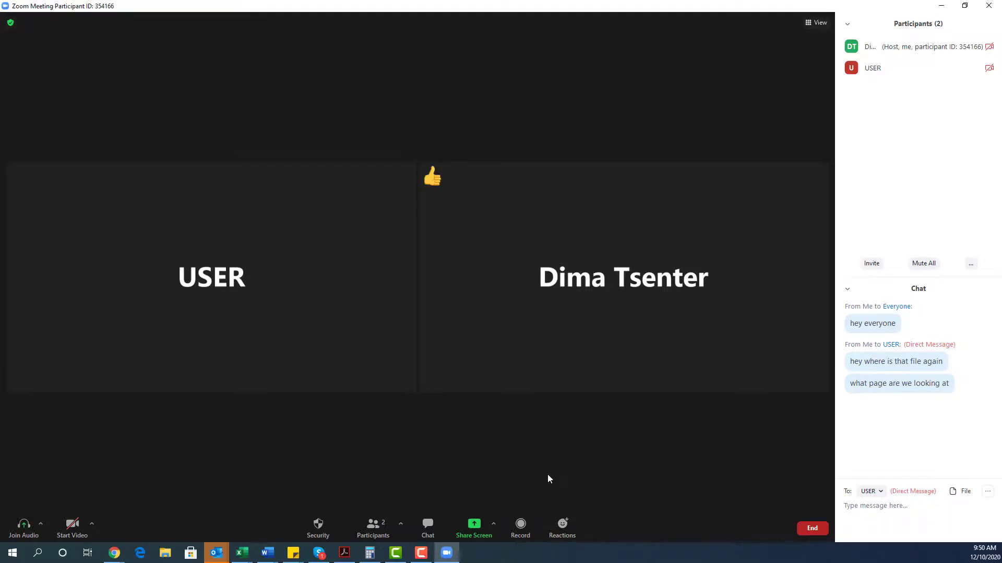
pyautogui.click(563, 523)
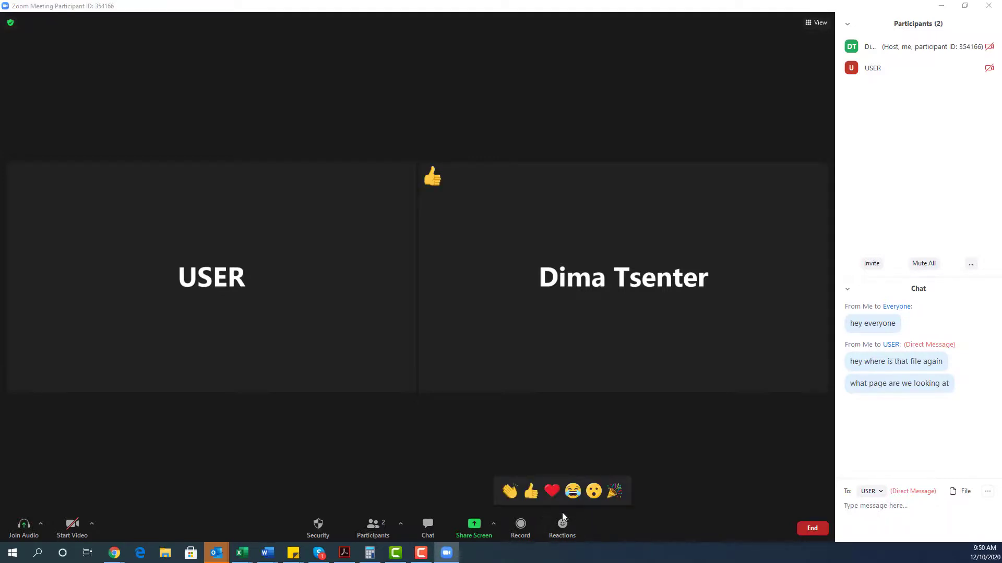
pyautogui.click(573, 492)
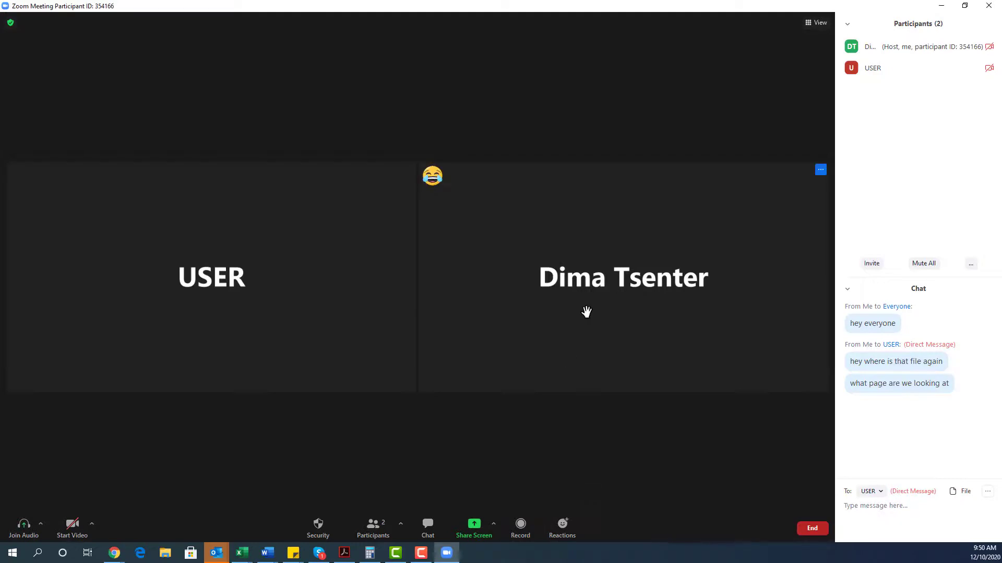
pyautogui.click(565, 525)
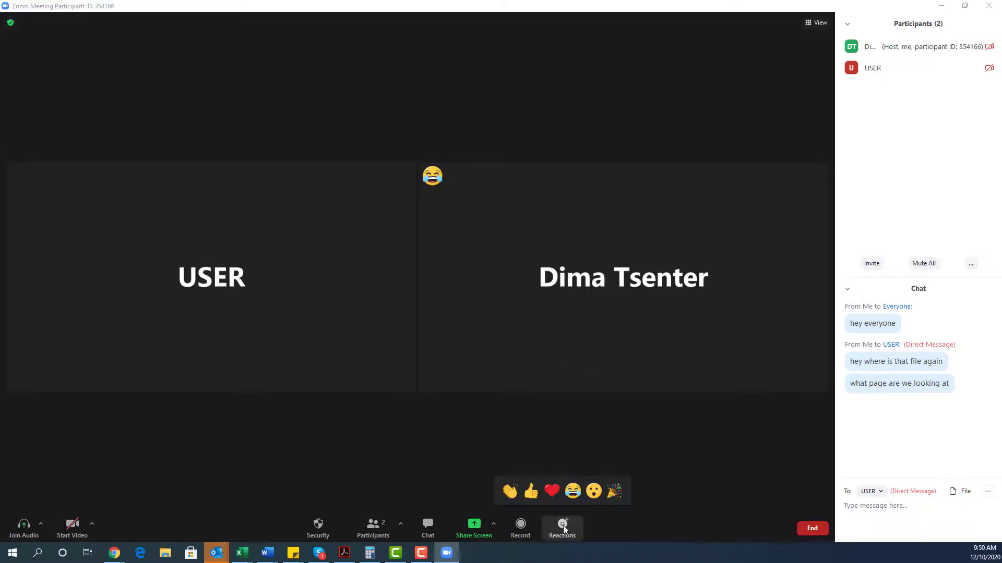
pyautogui.click(594, 490)
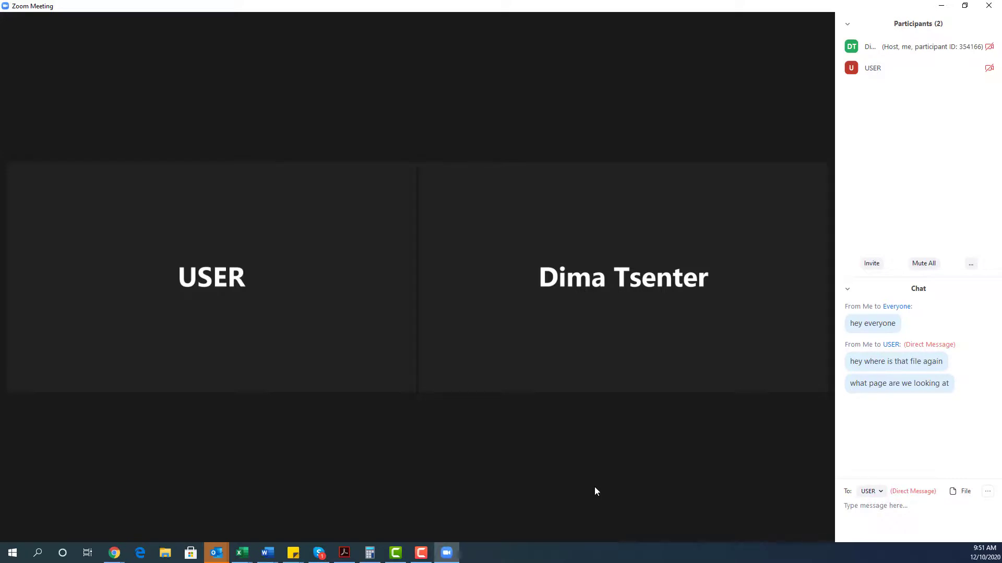
pyautogui.click(563, 526)
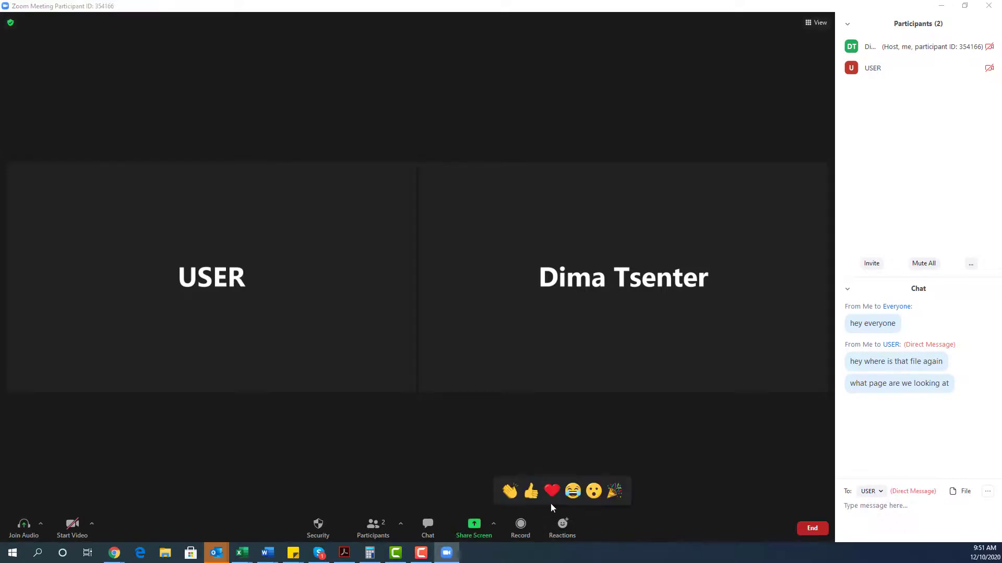
pyautogui.click(531, 490)
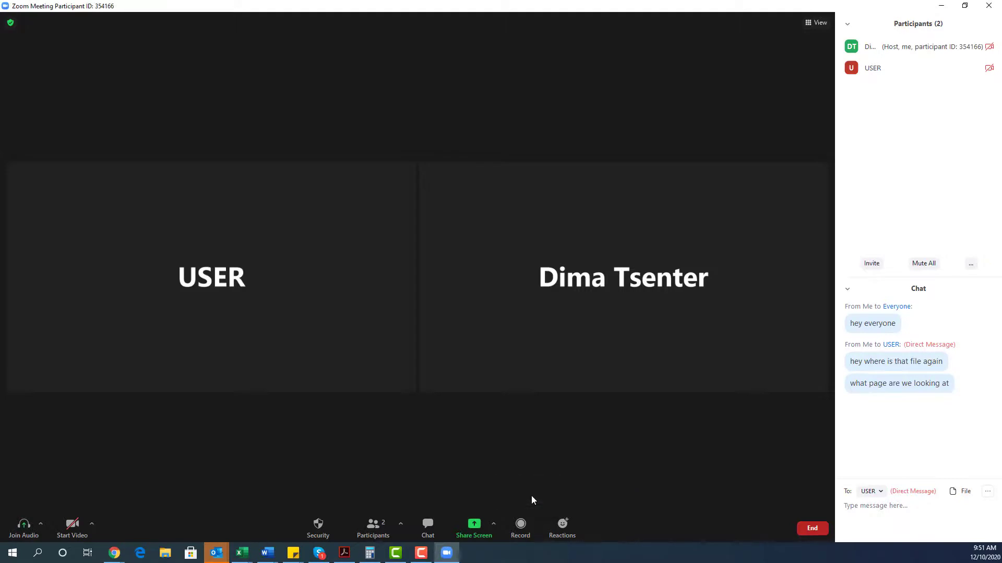
pyautogui.click(566, 536)
pyautogui.click(511, 491)
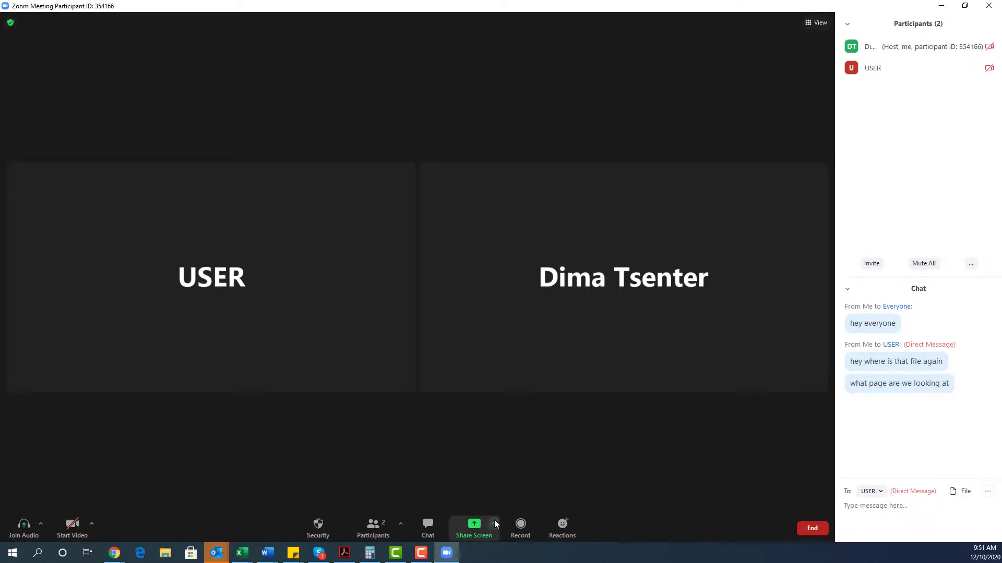
# Choose the Whiteboard tile in the share dialog and start sharing it.
pyautogui.click(476, 529)
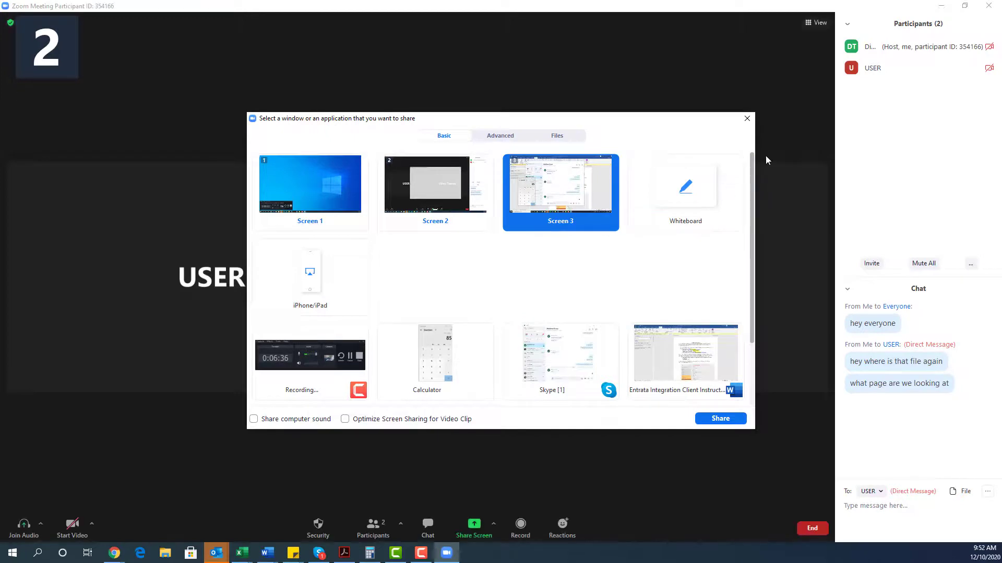
pyautogui.scroll(-1, 752, 185)
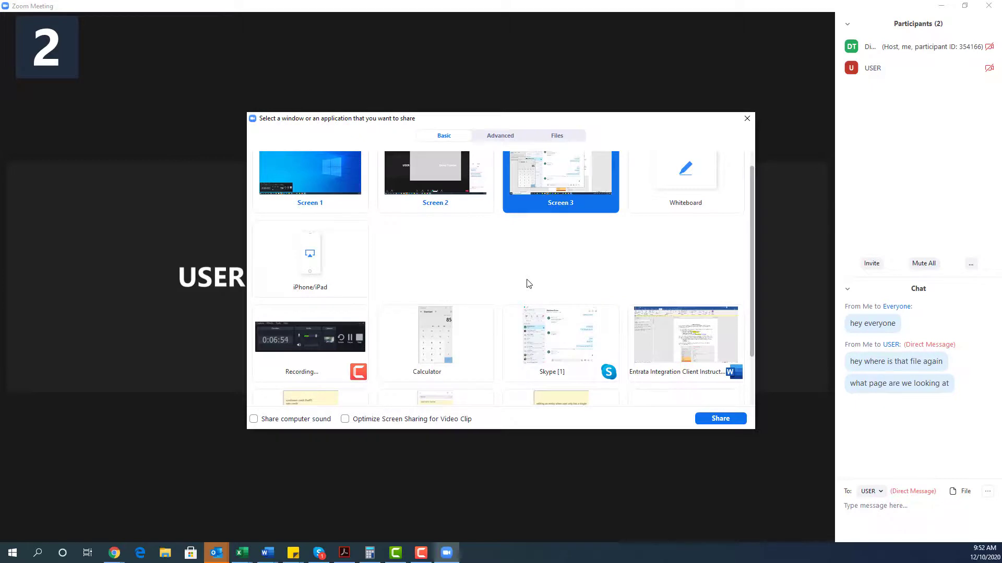
pyautogui.scroll(1, 528, 283)
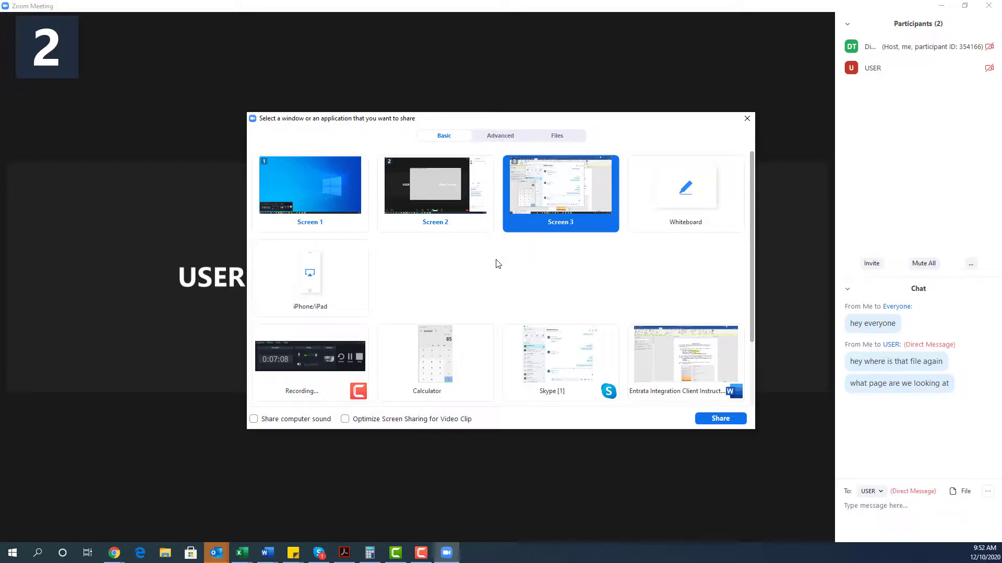
pyautogui.click(698, 196)
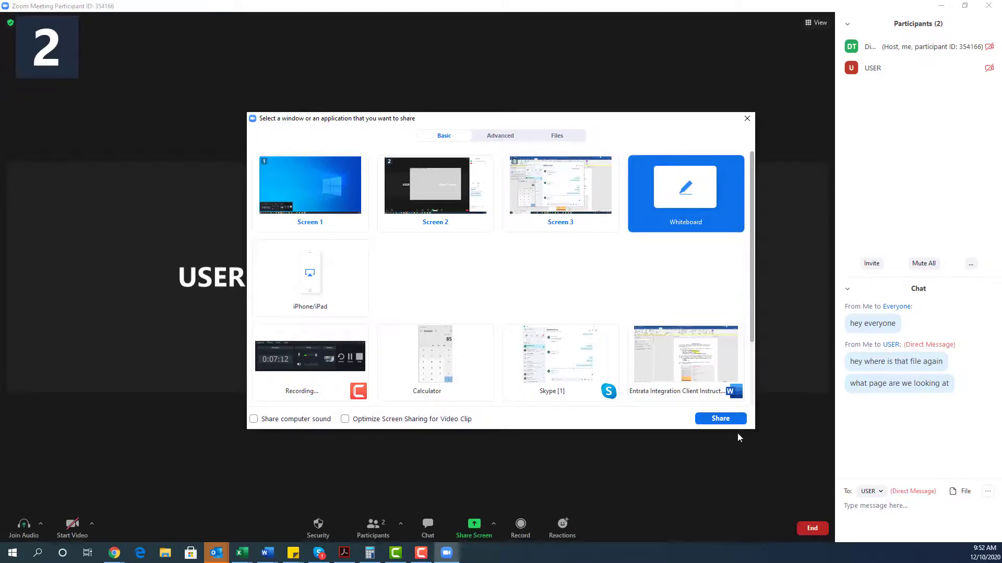
pyautogui.click(726, 419)
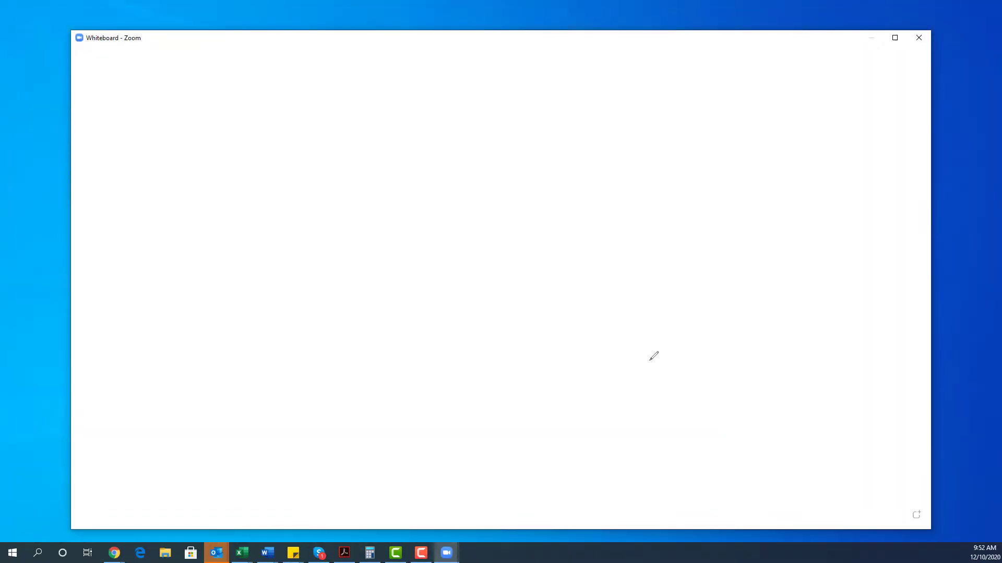
# Maximize the whiteboard, draw a freehand curve, and add the note 'this is a note'.
pyautogui.doubleClick(455, 40)
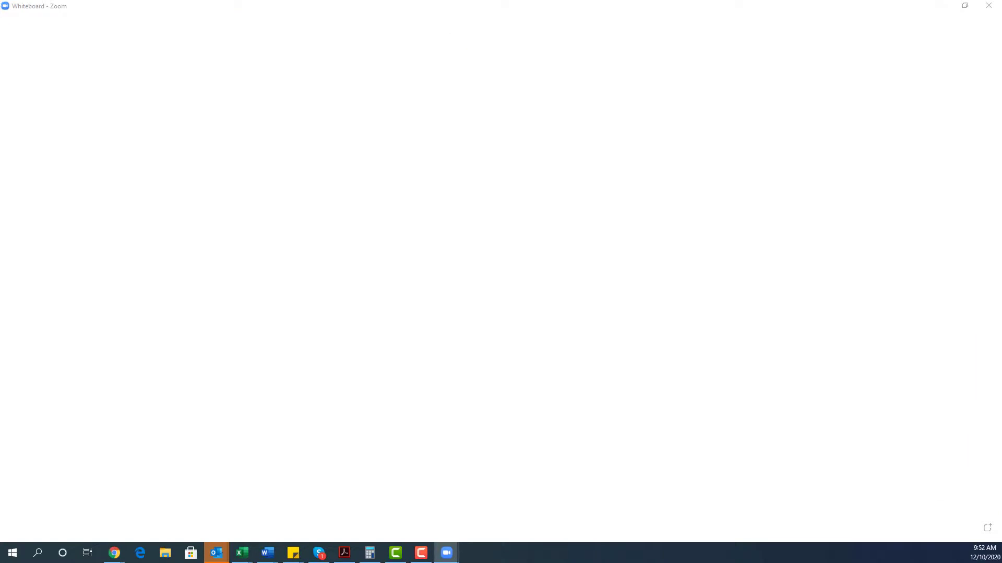
pyautogui.moveTo(0, 19); pyautogui.dragTo(617, 2)
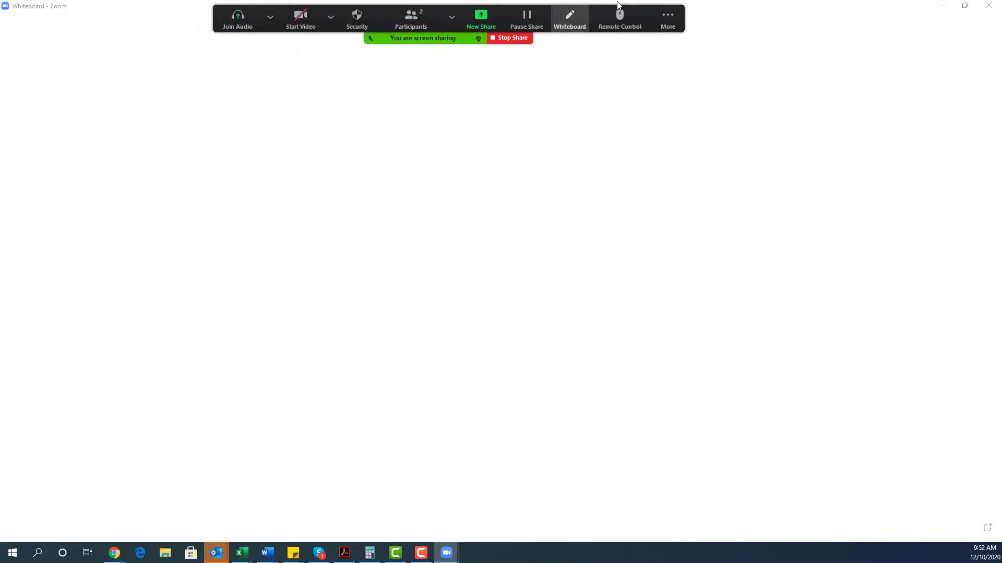
pyautogui.moveTo(180, 127)
pyautogui.mouseDown()
pyautogui.moveTo(523, 175)
pyautogui.moveTo(855, 256)
pyautogui.mouseUp()
pyautogui.moveTo(408, 36)
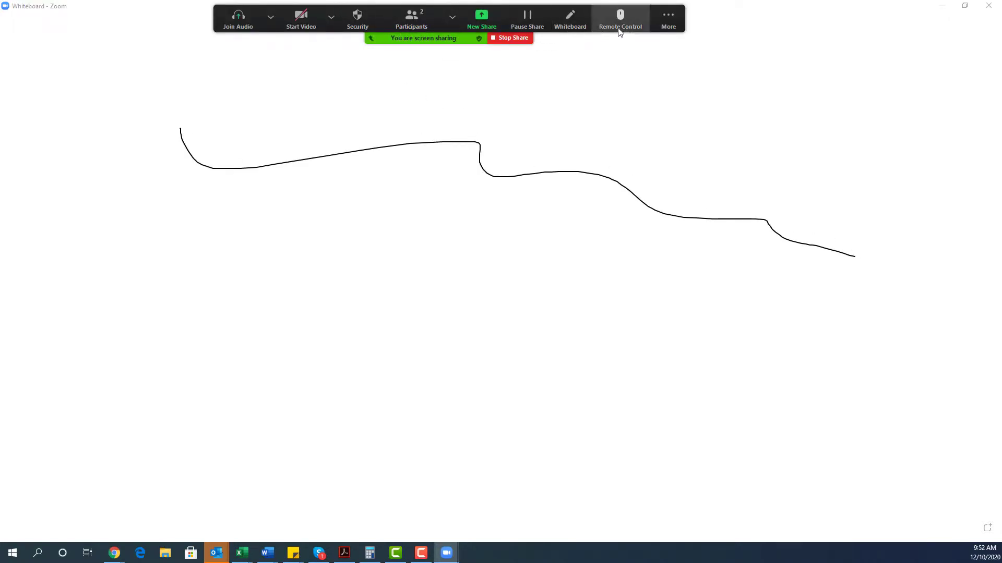
pyautogui.click(376, 58)
pyautogui.click(277, 217)
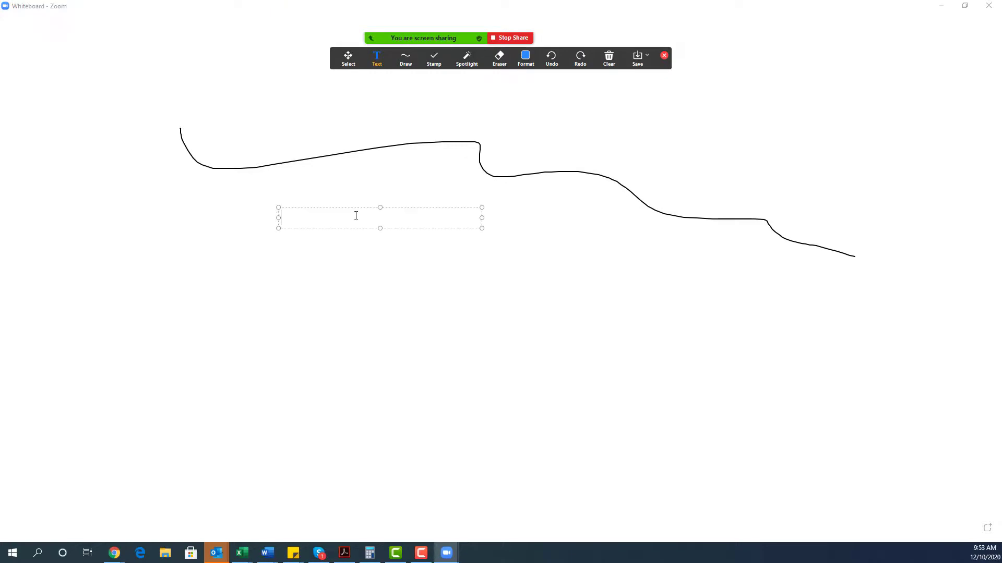
pyautogui.write('this is a note')
pyautogui.click(626, 223)
pyautogui.click(468, 296)
# Draw a second freehand curve down to the lower right.
pyautogui.moveTo(410, 58)
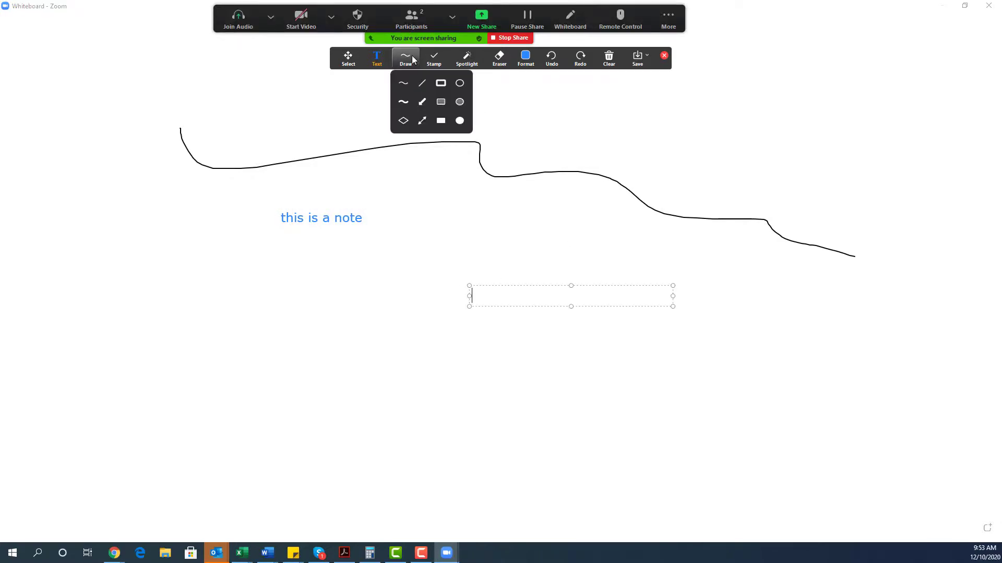
pyautogui.click(405, 83)
pyautogui.moveTo(412, 240)
pyautogui.mouseDown()
pyautogui.moveTo(591, 339)
pyautogui.moveTo(864, 418)
pyautogui.mouseUp()
# Stamp two red hearts and two question marks on the whiteboard.
pyautogui.moveTo(434, 58)
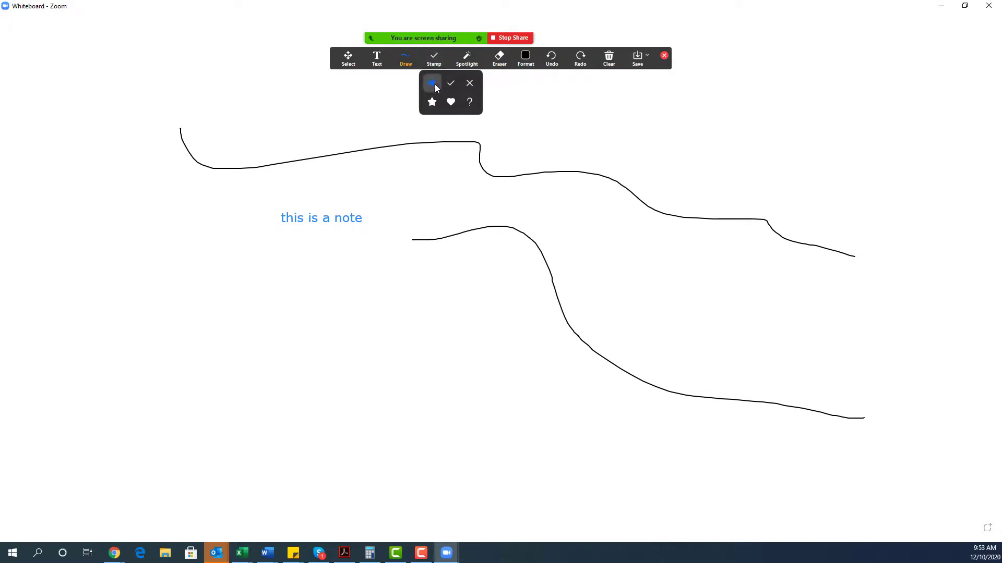
pyautogui.click(451, 102)
pyautogui.click(736, 124)
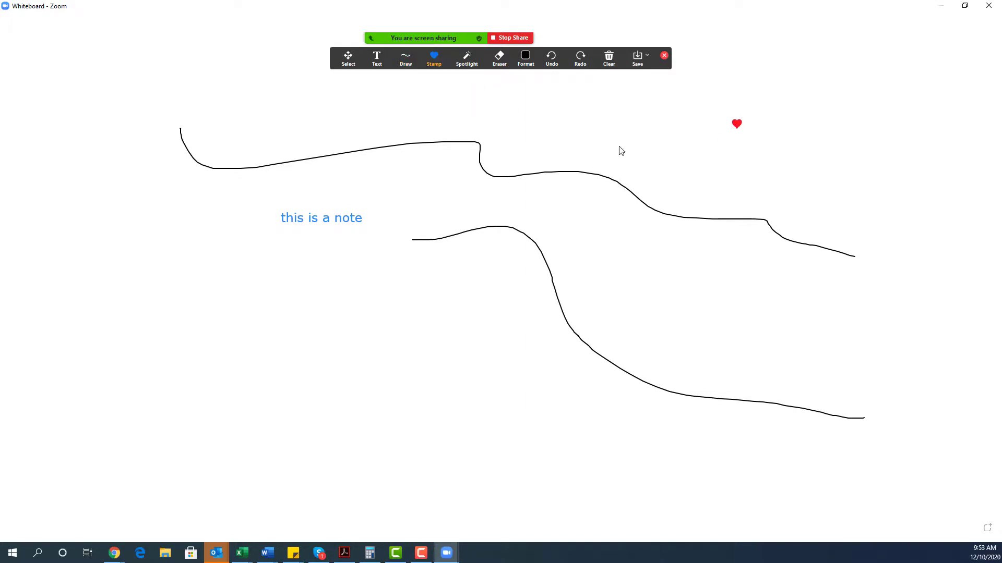
pyautogui.click(265, 254)
pyautogui.moveTo(428, 63)
pyautogui.click(471, 103)
pyautogui.click(678, 114)
pyautogui.click(680, 258)
# Place the named arrow pointer and move it to the first curve's start.
pyautogui.moveTo(469, 65)
pyautogui.click(464, 85)
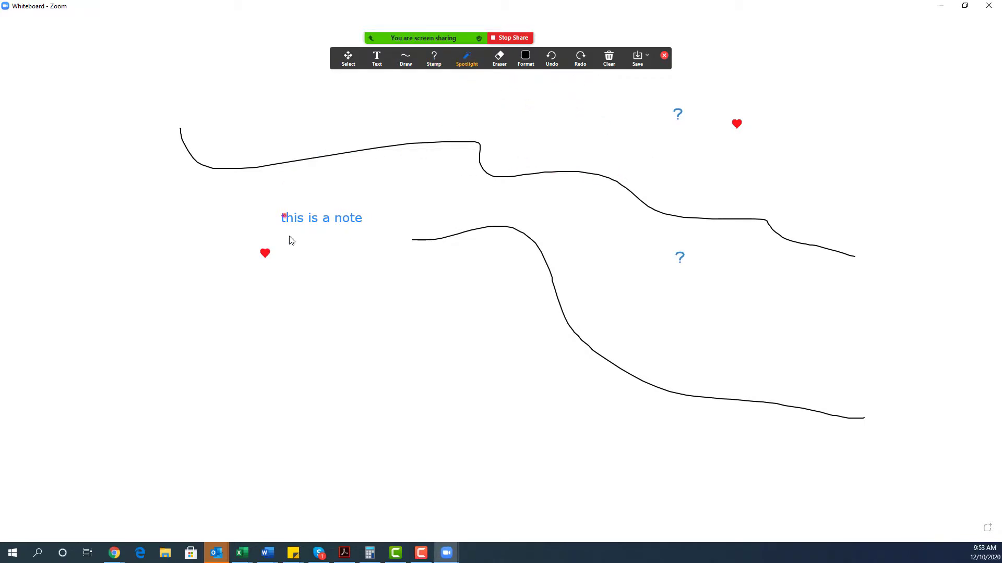
pyautogui.moveTo(467, 60)
pyautogui.click(481, 82)
pyautogui.click(595, 103)
pyautogui.click(558, 253)
pyautogui.click(432, 322)
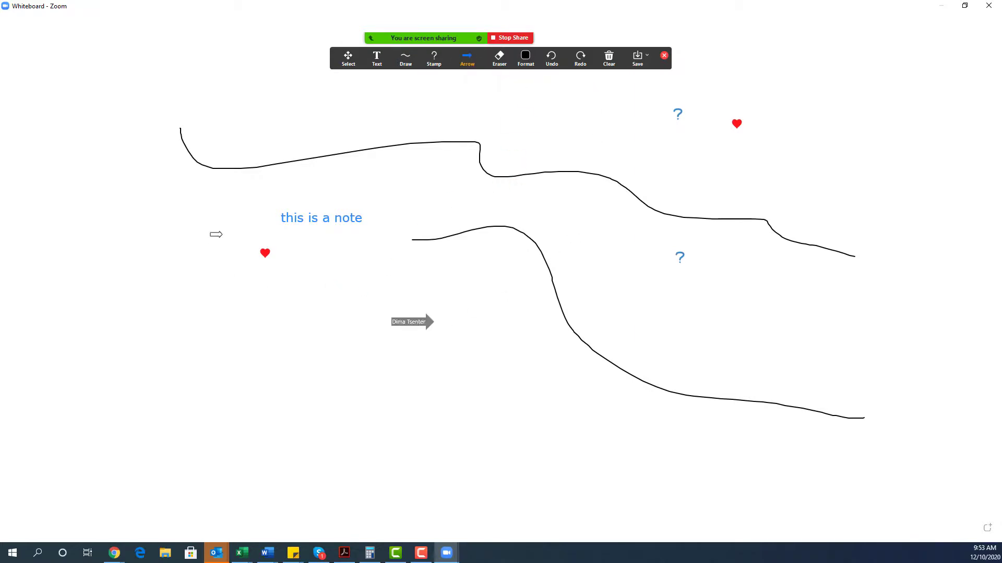
pyautogui.click(219, 234)
pyautogui.click(185, 119)
# Erase both curves and the note, then stamp three more question marks.
pyautogui.click(499, 57)
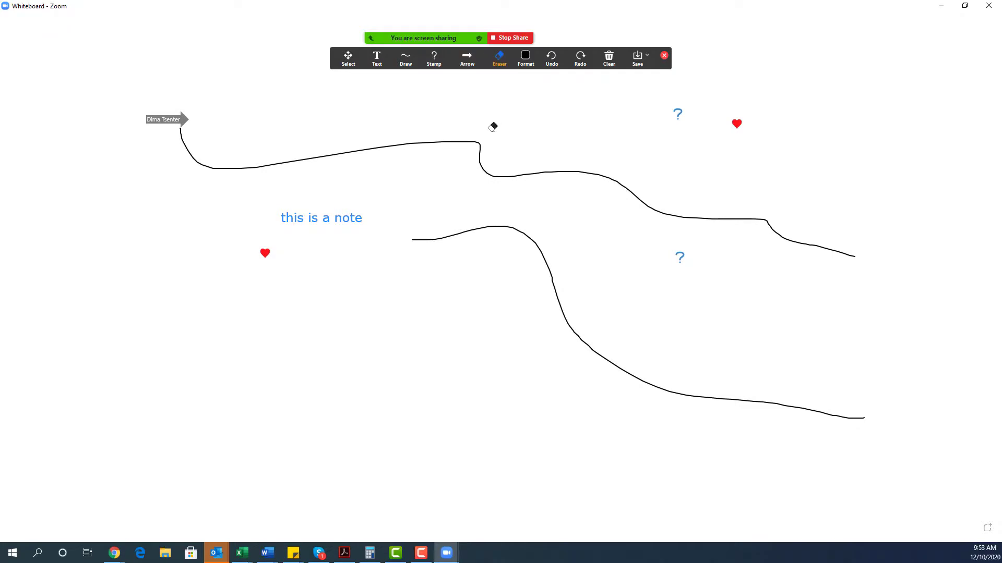
pyautogui.moveTo(493, 126)
pyautogui.mouseDown()
pyautogui.moveTo(449, 210)
pyautogui.moveTo(482, 269)
pyautogui.mouseUp()
pyautogui.moveTo(529, 59)
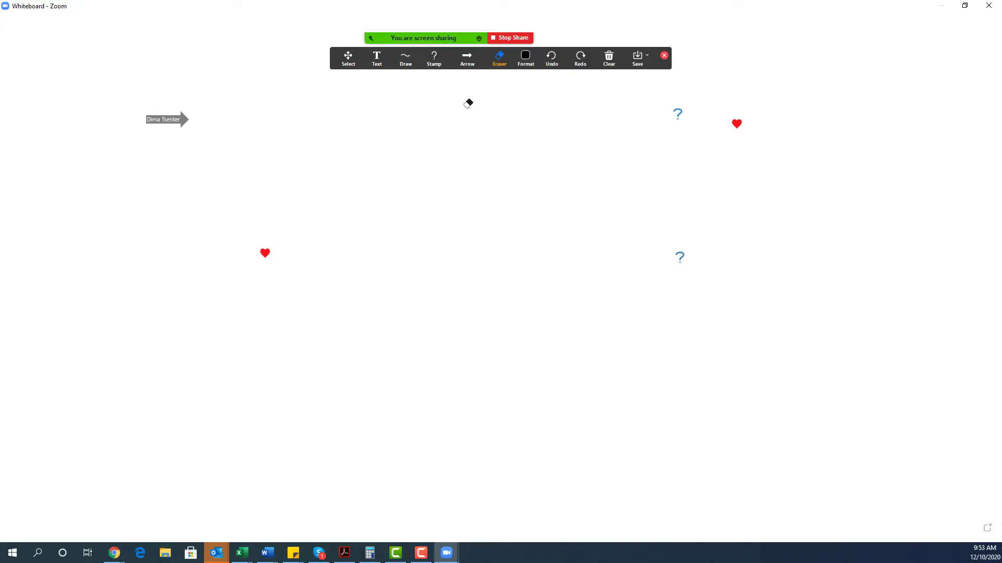
pyautogui.click(433, 57)
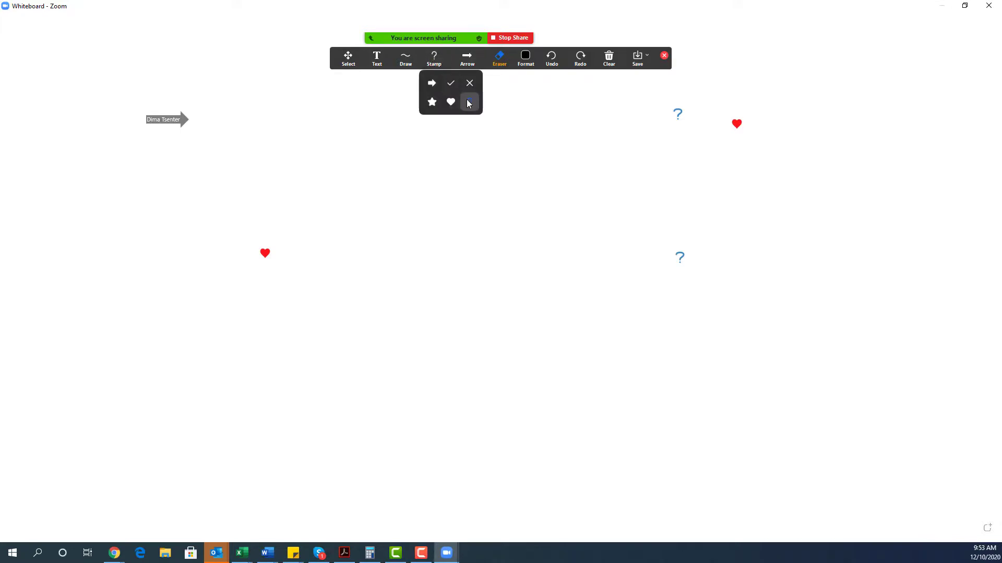
pyautogui.click(307, 127)
pyautogui.click(757, 333)
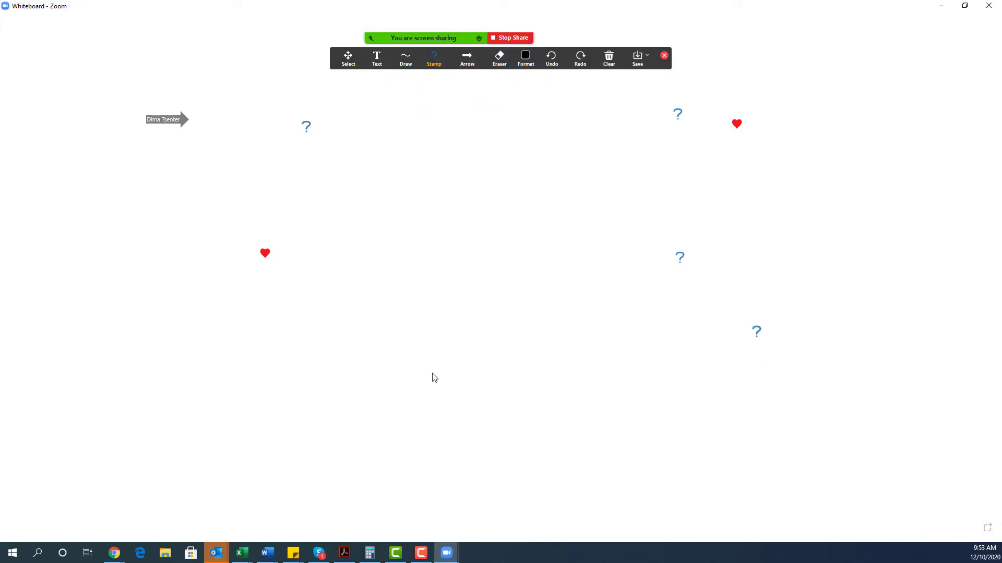
pyautogui.click(432, 374)
# Stamp three green check marks around the whiteboard.
pyautogui.click(435, 66)
pyautogui.click(430, 82)
pyautogui.click(374, 88)
pyautogui.click(385, 232)
pyautogui.click(615, 156)
# Move the named arrow near the top centre and bring up the Clear options.
pyautogui.click(463, 66)
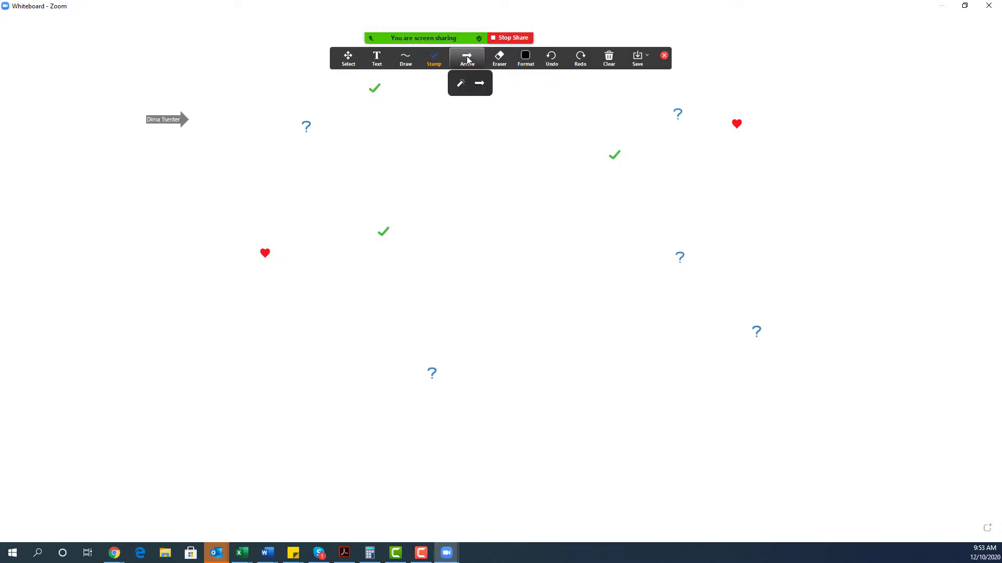
pyautogui.click(481, 81)
pyautogui.click(448, 116)
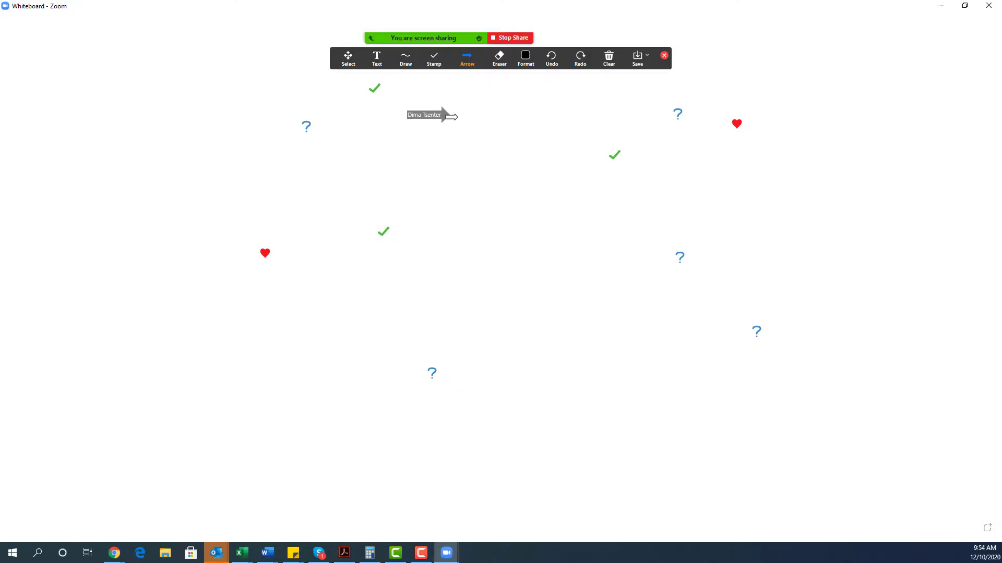
pyautogui.click(610, 58)
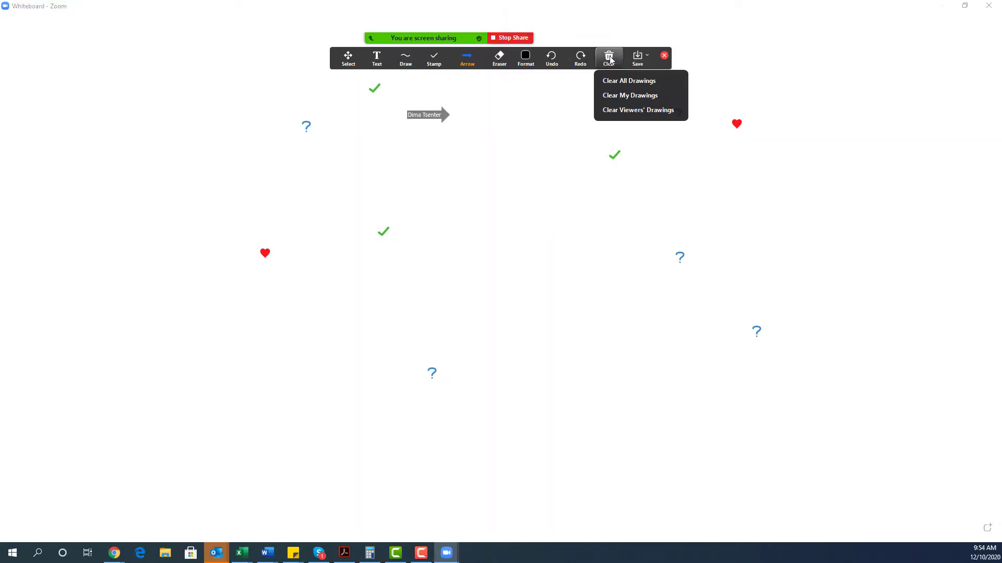
# Clear all drawings, draw a long freehand curve, and save the whiteboard as PNG.
pyautogui.click(625, 82)
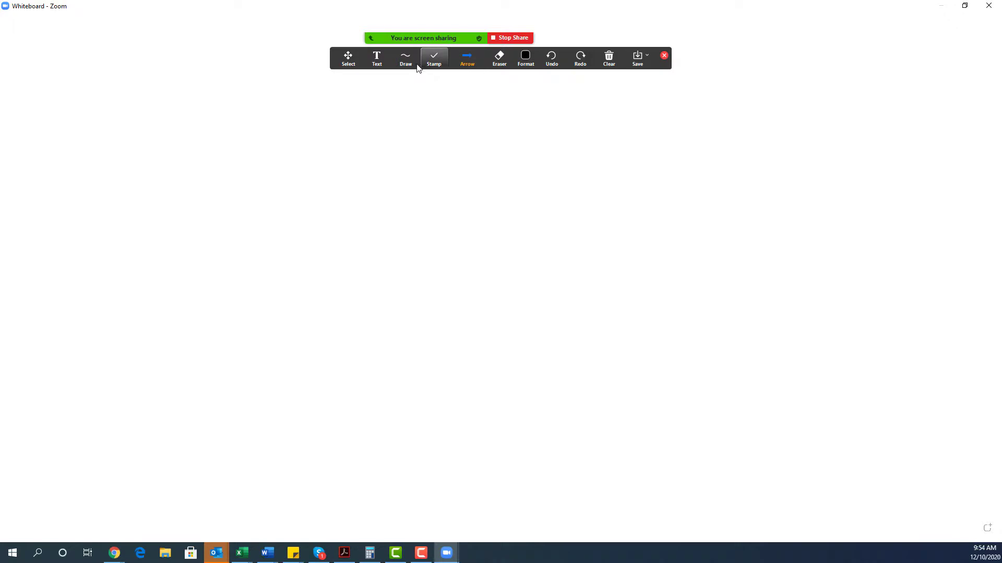
pyautogui.click(215, 167)
pyautogui.click(582, 197)
pyautogui.moveTo(409, 67)
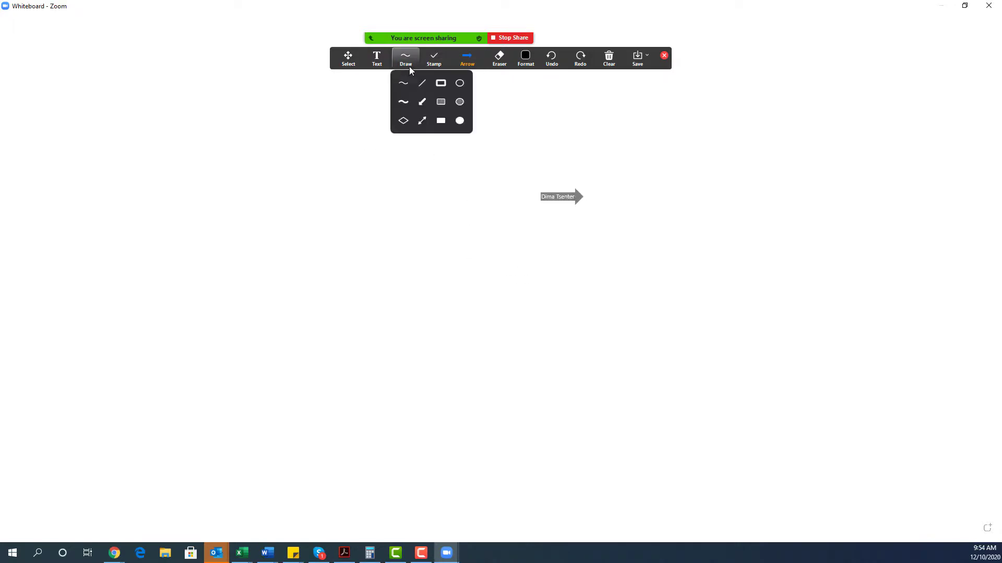
pyautogui.click(407, 90)
pyautogui.moveTo(331, 121)
pyautogui.mouseDown()
pyautogui.moveTo(476, 183)
pyautogui.moveTo(718, 362)
pyautogui.mouseUp()
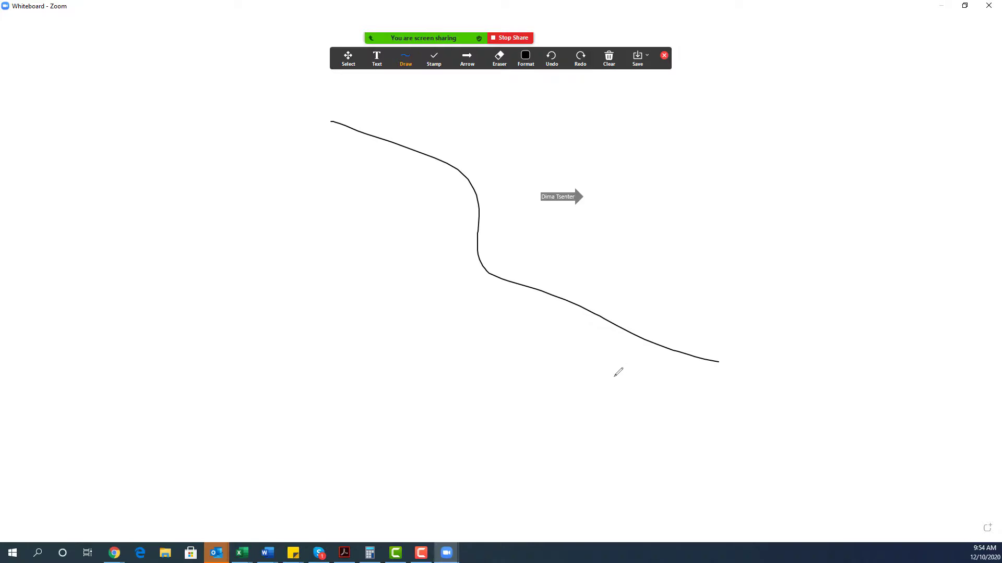
pyautogui.click(638, 56)
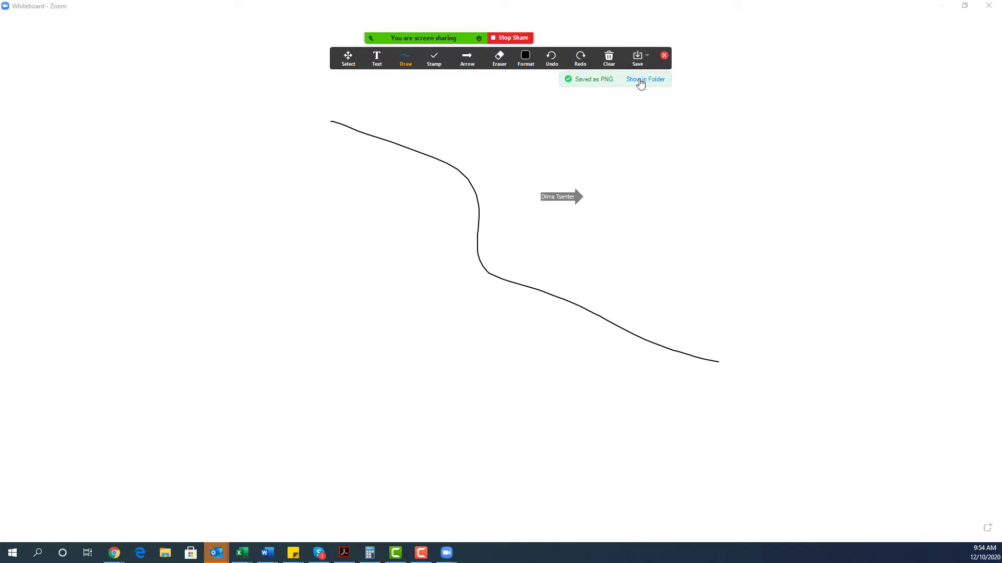
pyautogui.click(658, 80)
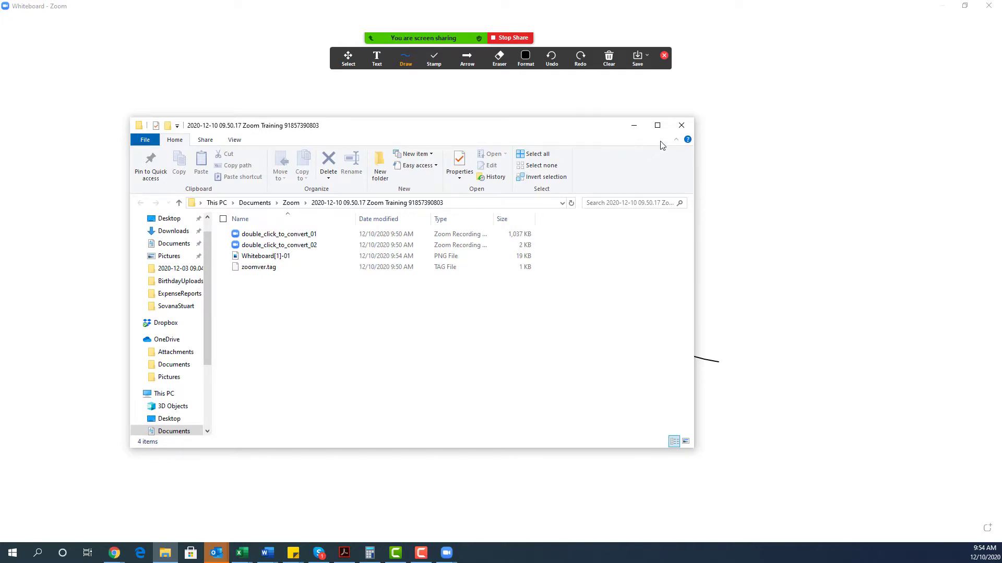
pyautogui.click(687, 130)
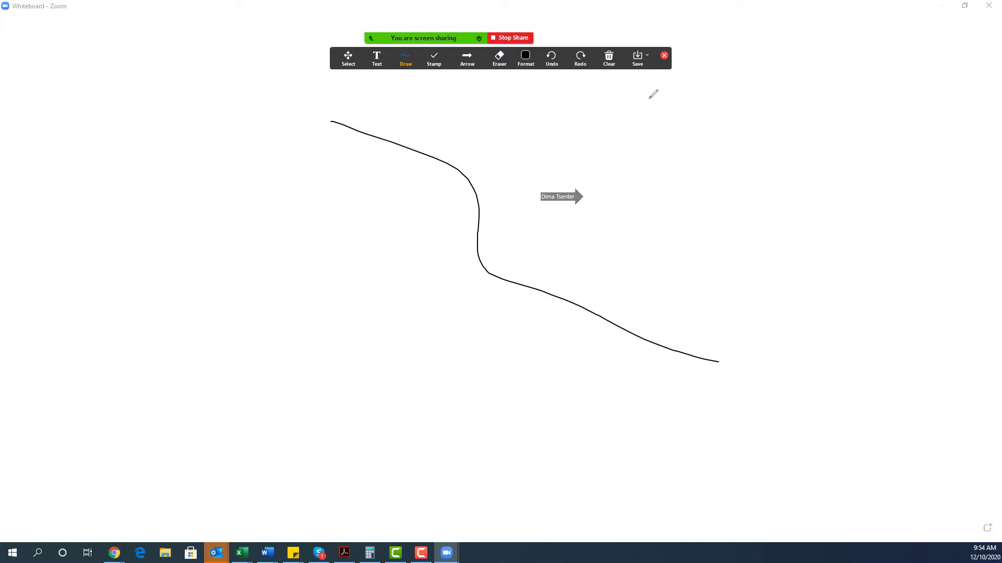
# Stop sharing the whiteboard, cancel the new-host prompt, and end the meeting for everyone.
pyautogui.click(664, 55)
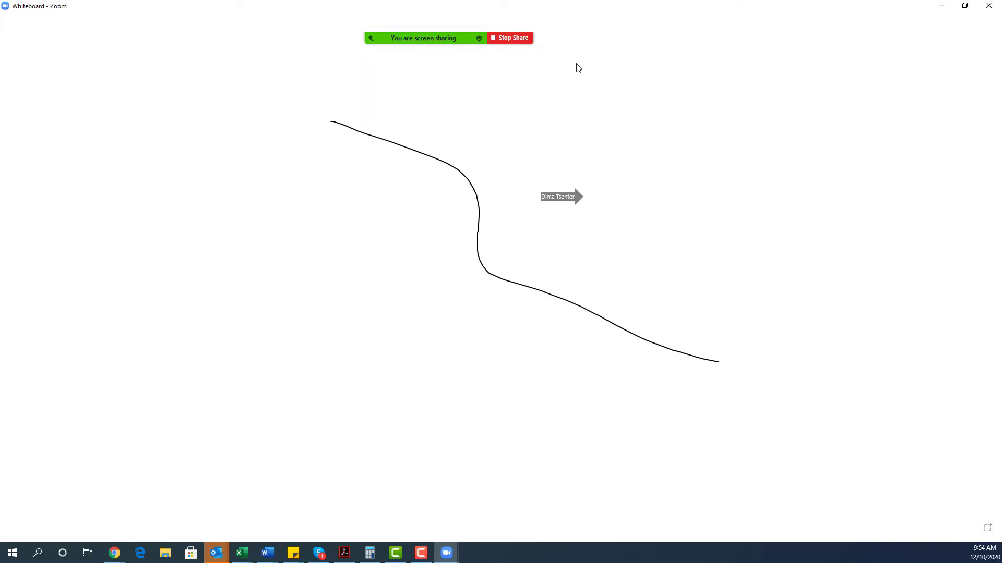
pyautogui.click(504, 39)
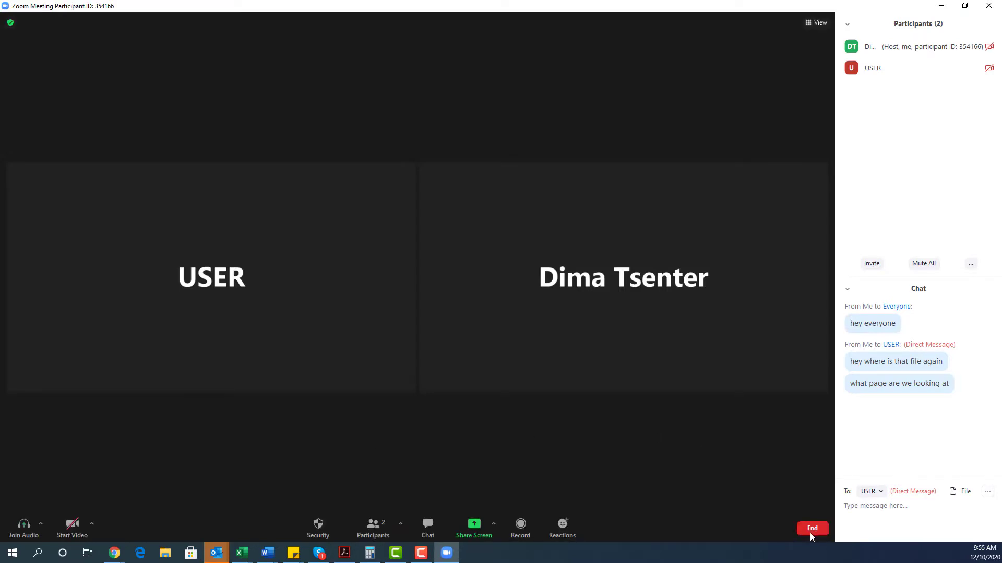
pyautogui.click(810, 530)
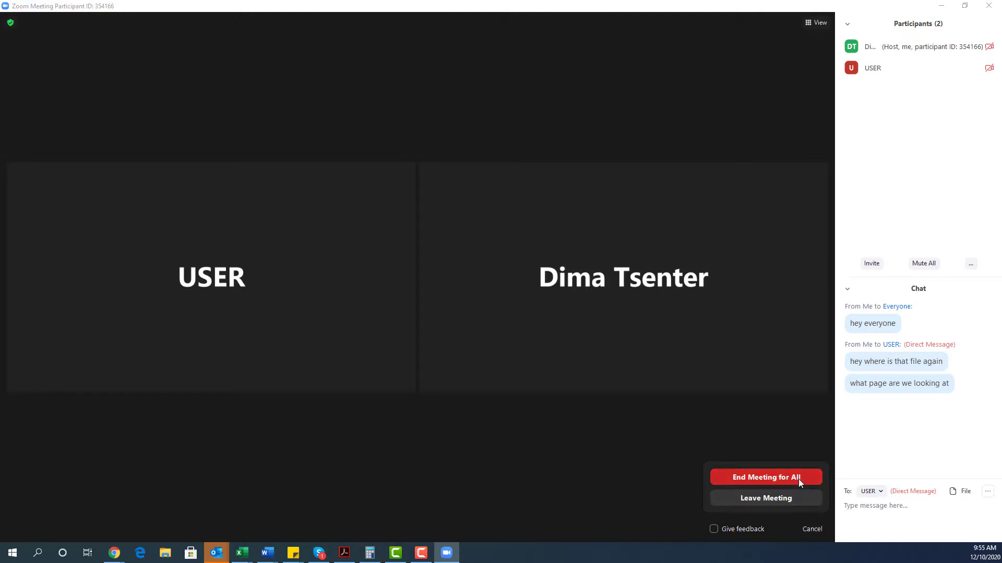
pyautogui.click(790, 499)
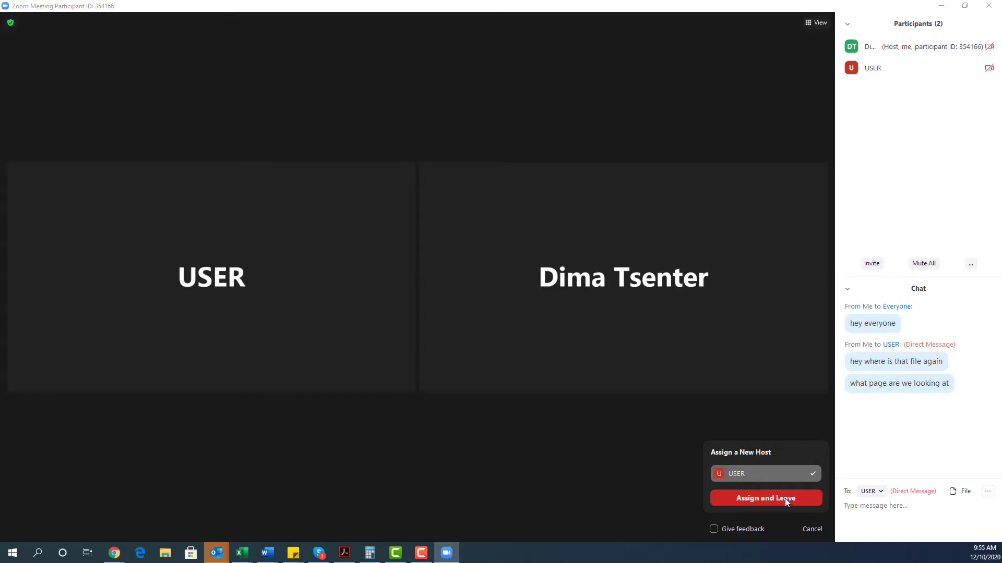
pyautogui.click(769, 431)
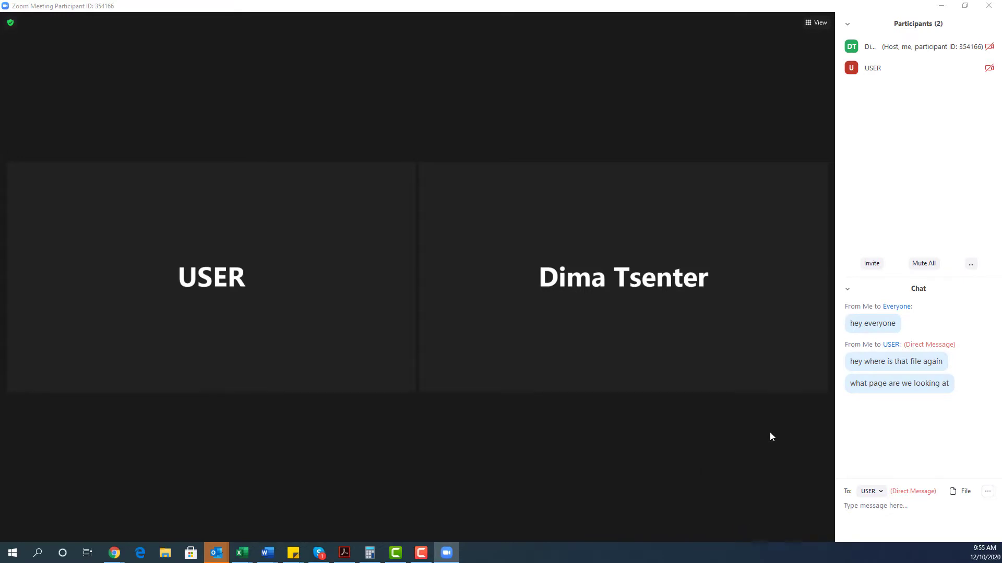
pyautogui.click(810, 531)
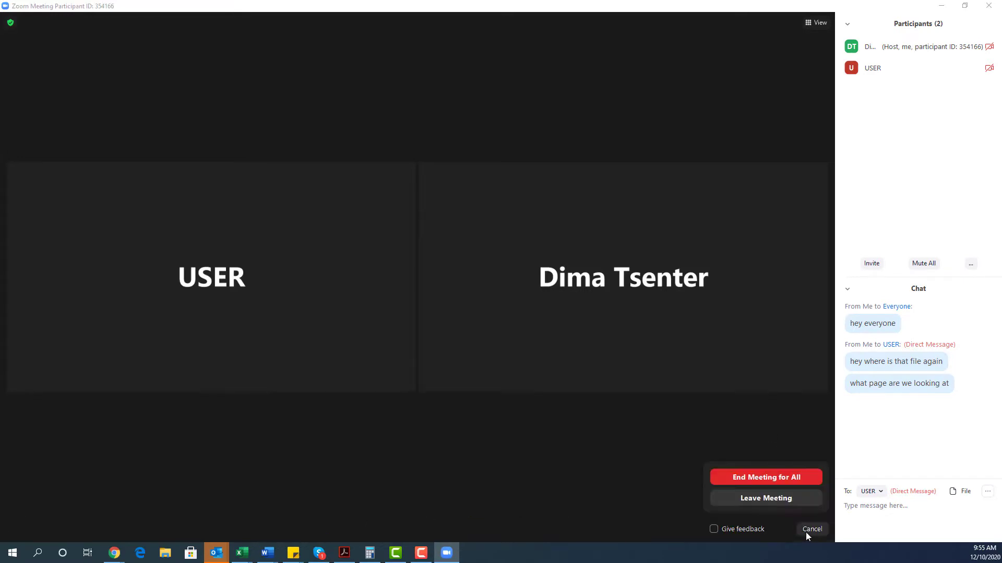
pyautogui.click(766, 477)
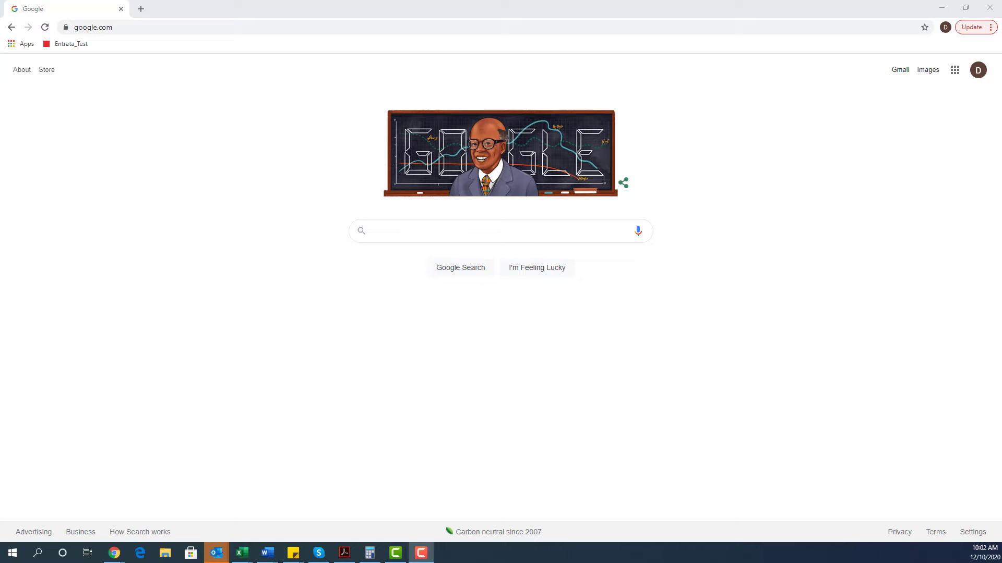
# Go to the zoom.us website in Chrome.
pyautogui.click(409, 24)
pyautogui.write('zoom.us')
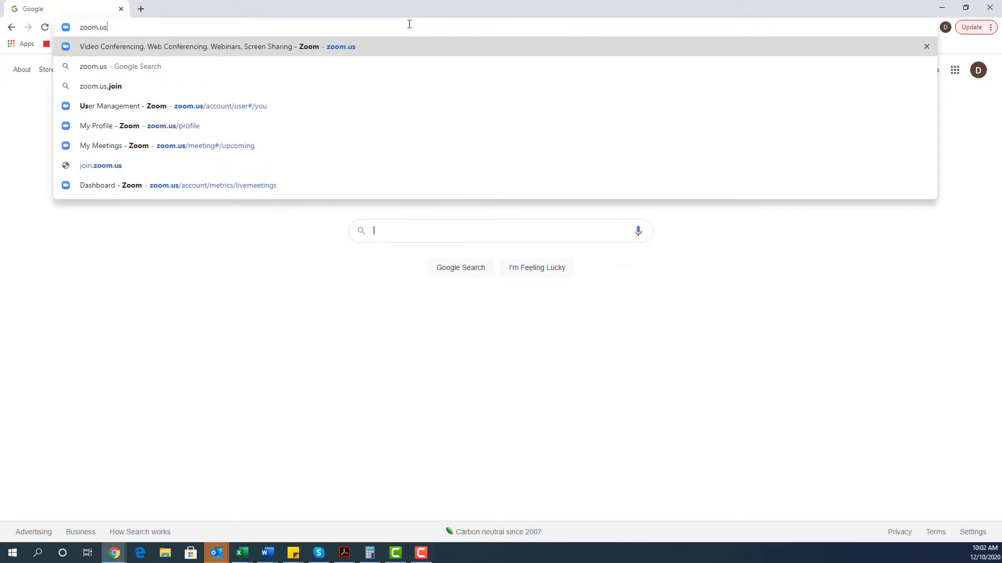
pyautogui.press('Return')
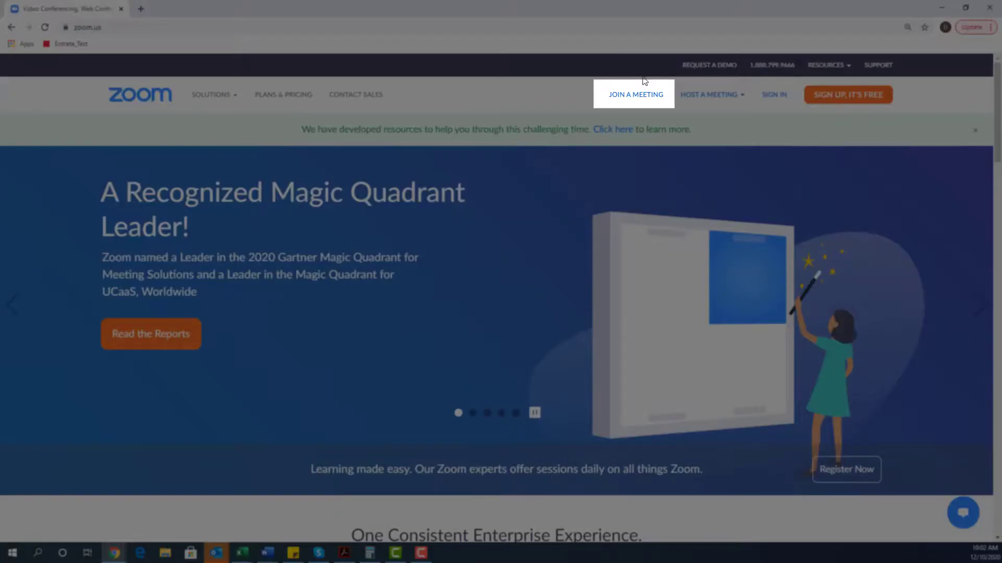
# On the Join a Meeting page, enter the meeting's ID and submit it.
pyautogui.click(642, 95)
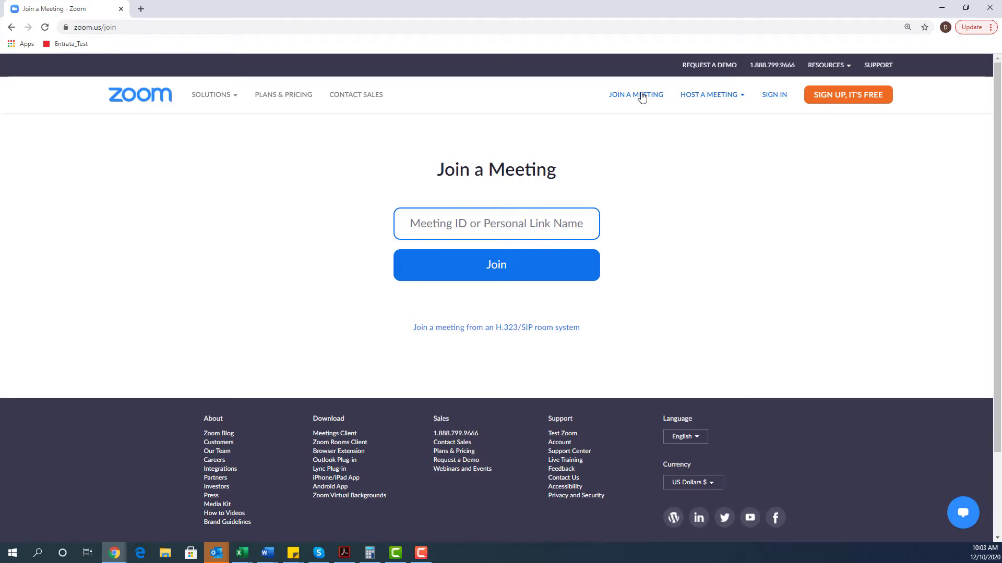
pyautogui.write('935 ')
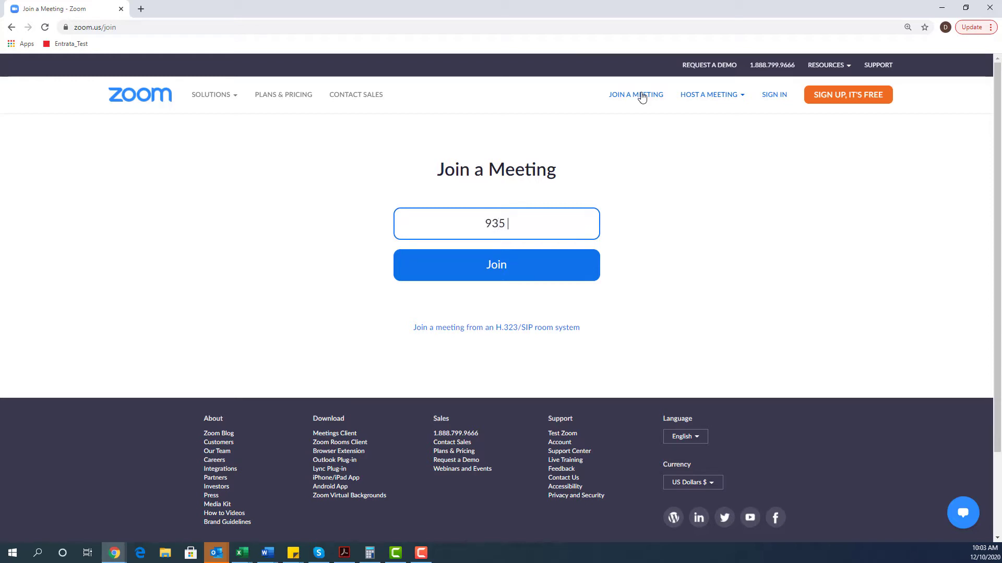
pyautogui.write('8400 7455')
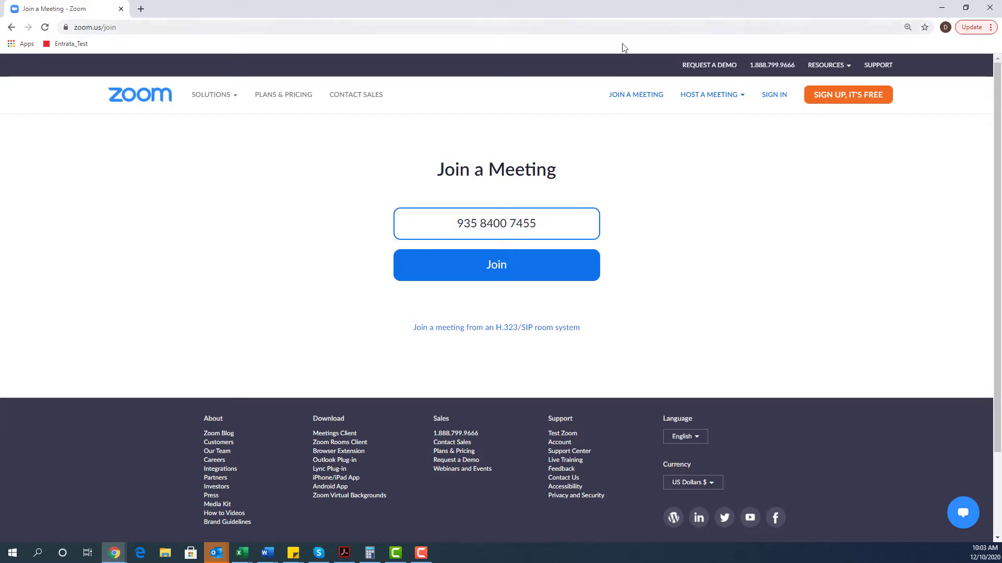
pyautogui.click(519, 265)
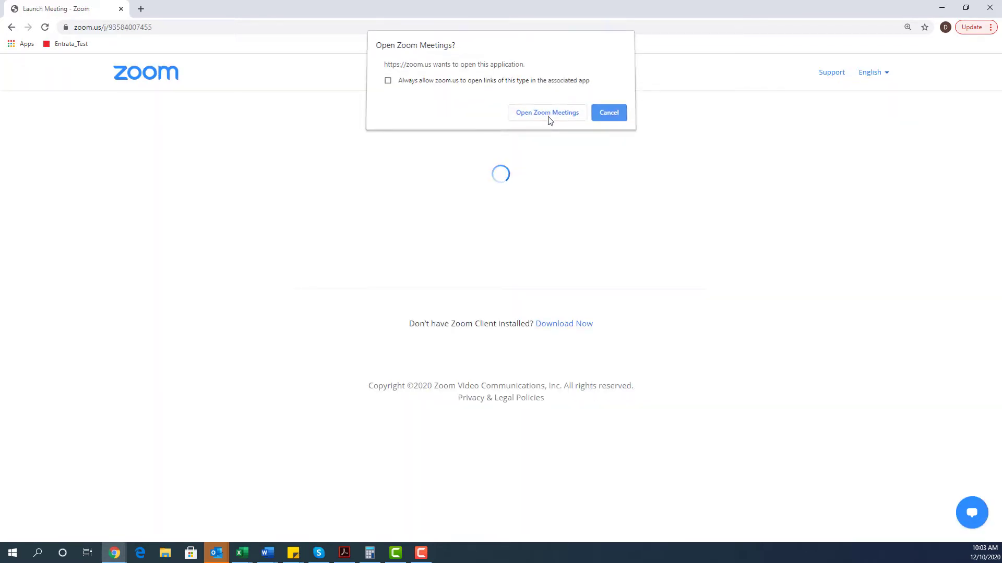
# Open Zoom Meetings from the browser, join without computer audio, and maximize the window.
pyautogui.click(548, 119)
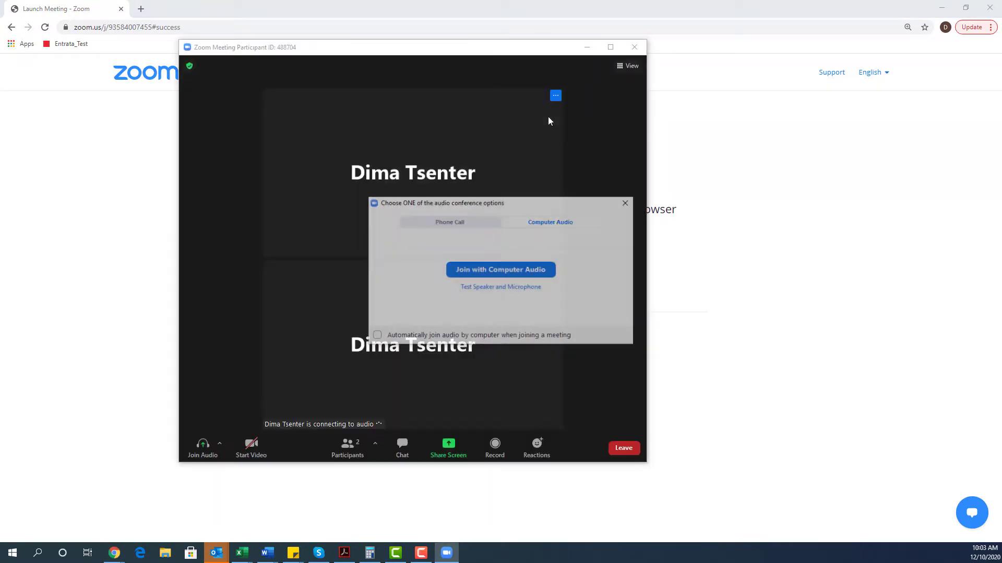
pyautogui.click(629, 204)
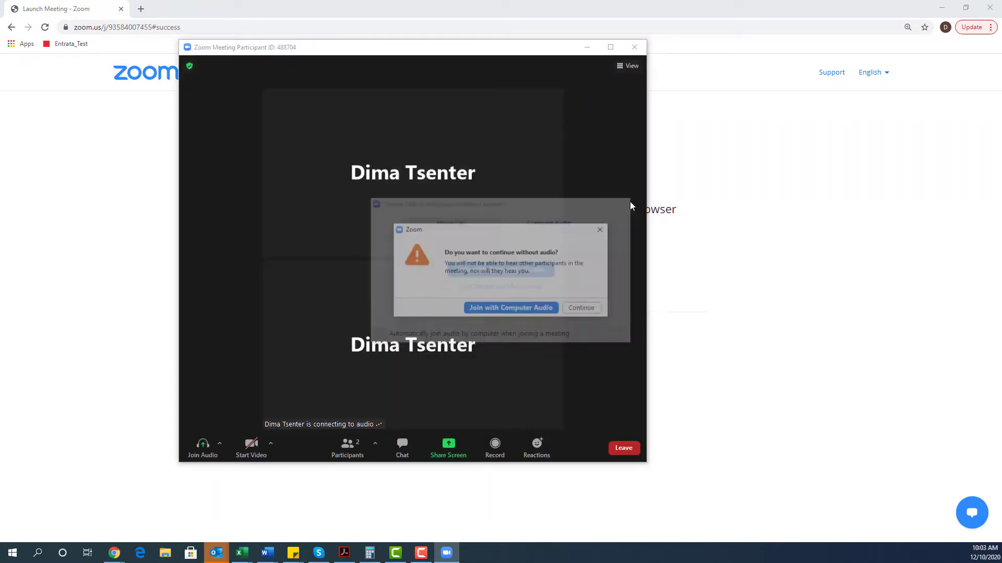
pyautogui.click(601, 229)
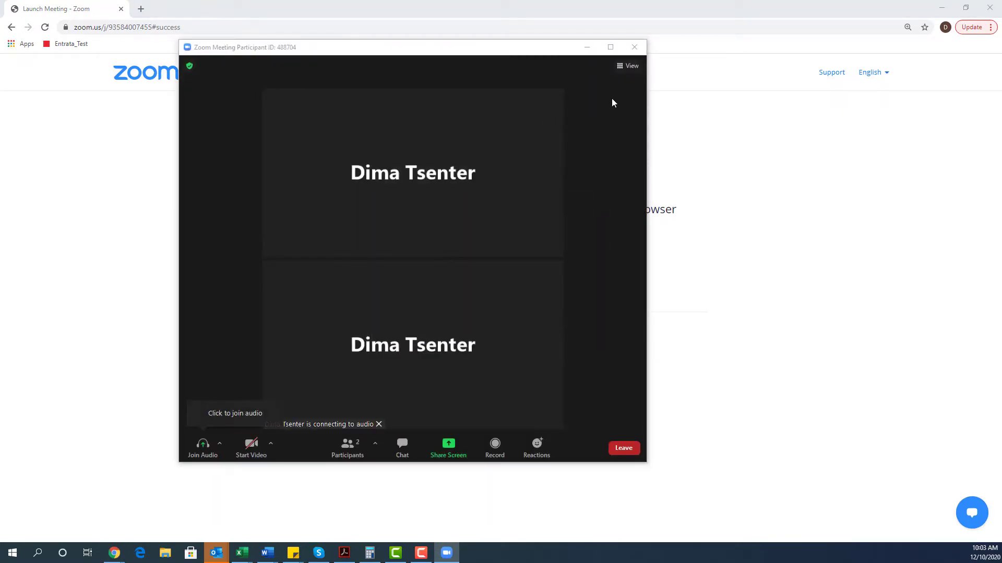
pyautogui.click(610, 47)
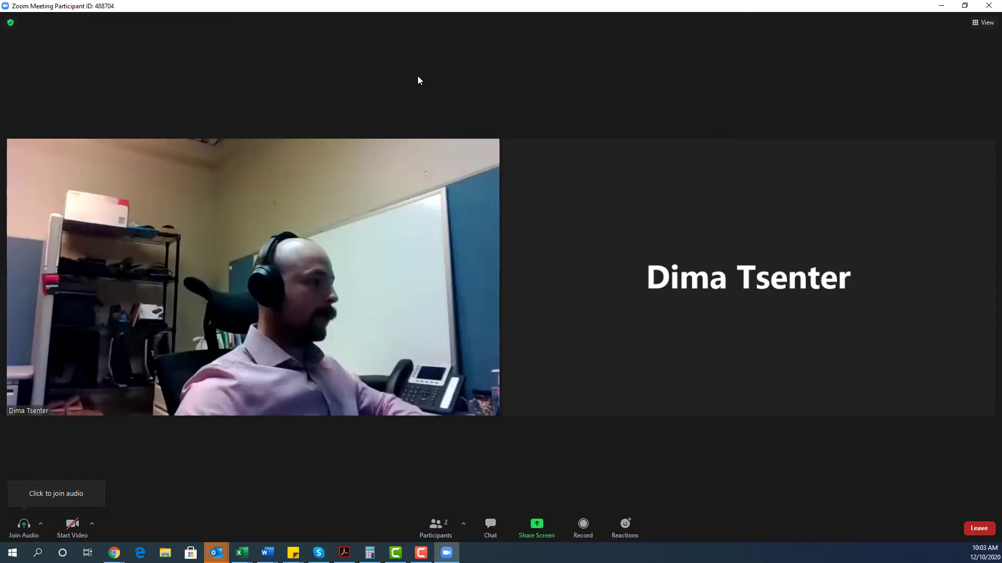
# Open a chat from the host's video tile with messages addressed to the host.
pyautogui.click(492, 147)
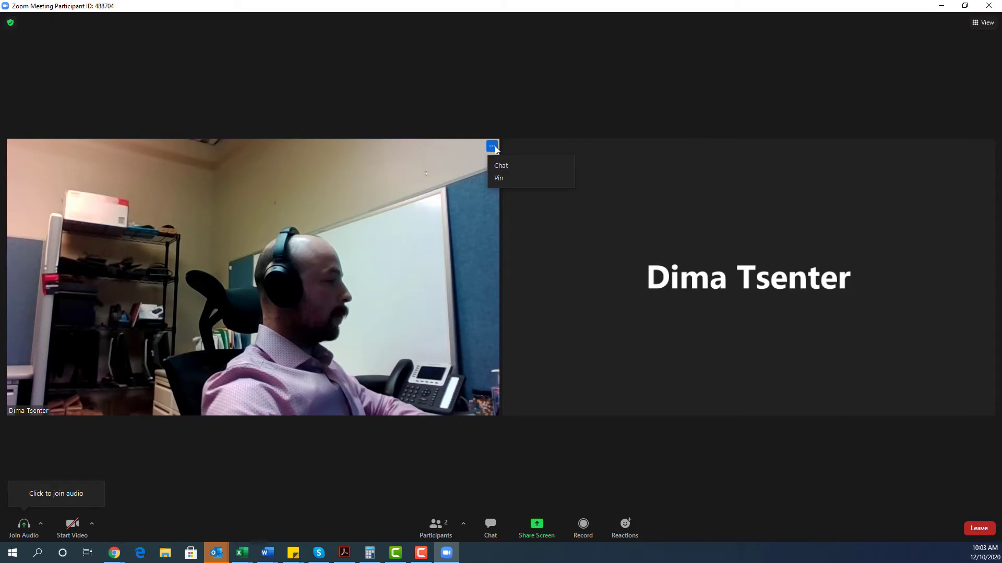
pyautogui.click(500, 165)
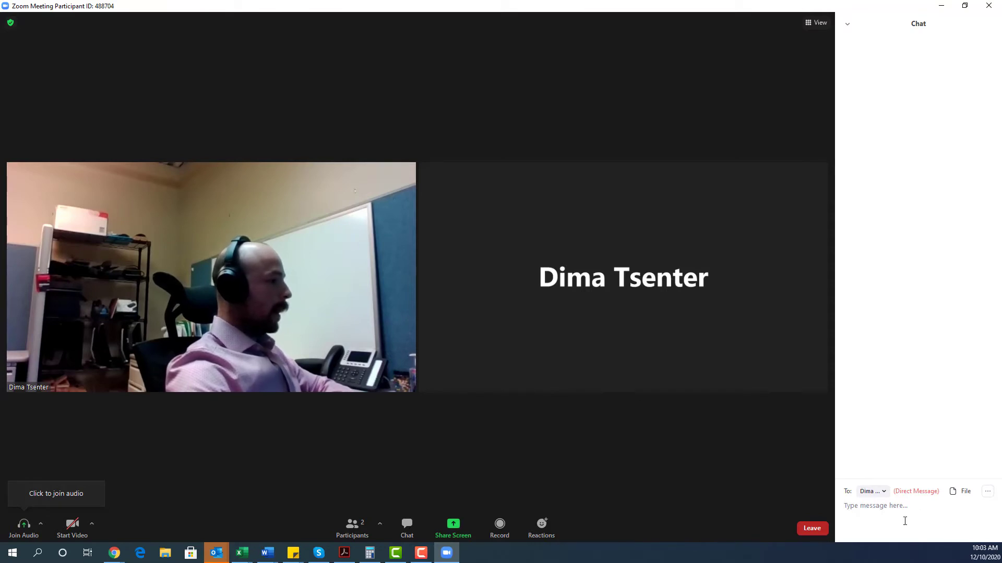
pyautogui.click(875, 493)
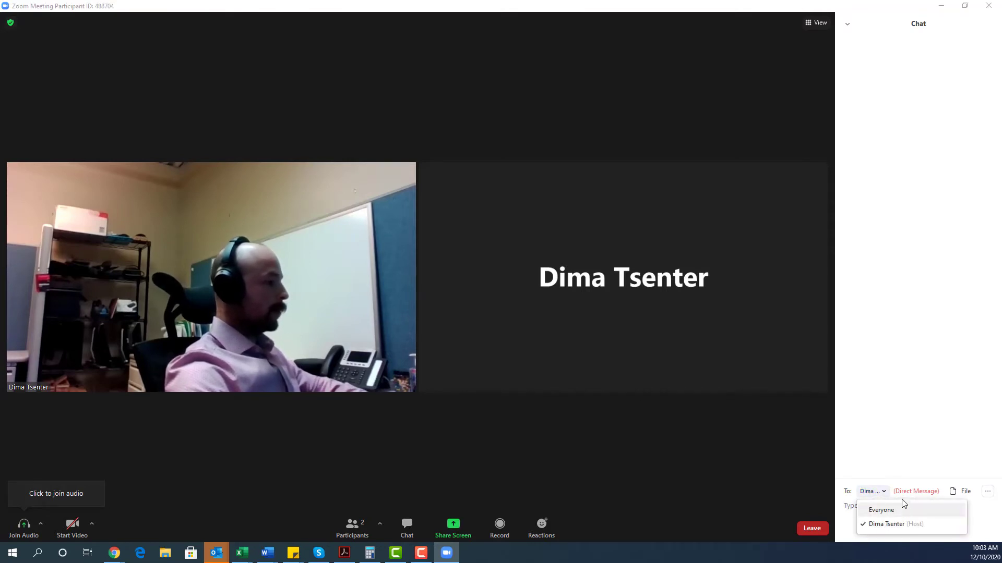
pyautogui.click(894, 389)
# Hide non-video participants from the video tile's options menu.
pyautogui.moveTo(409, 177)
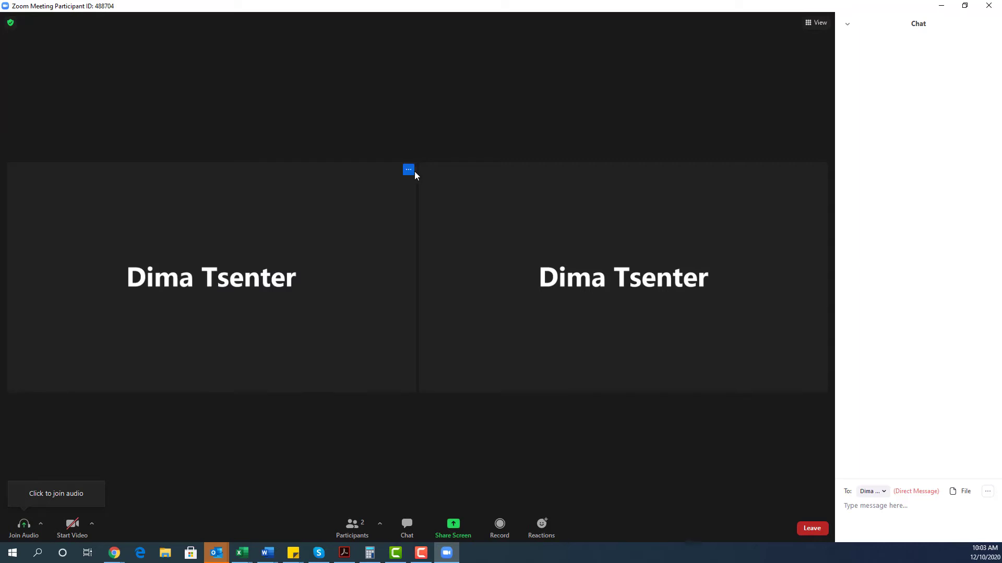
pyautogui.click(409, 171)
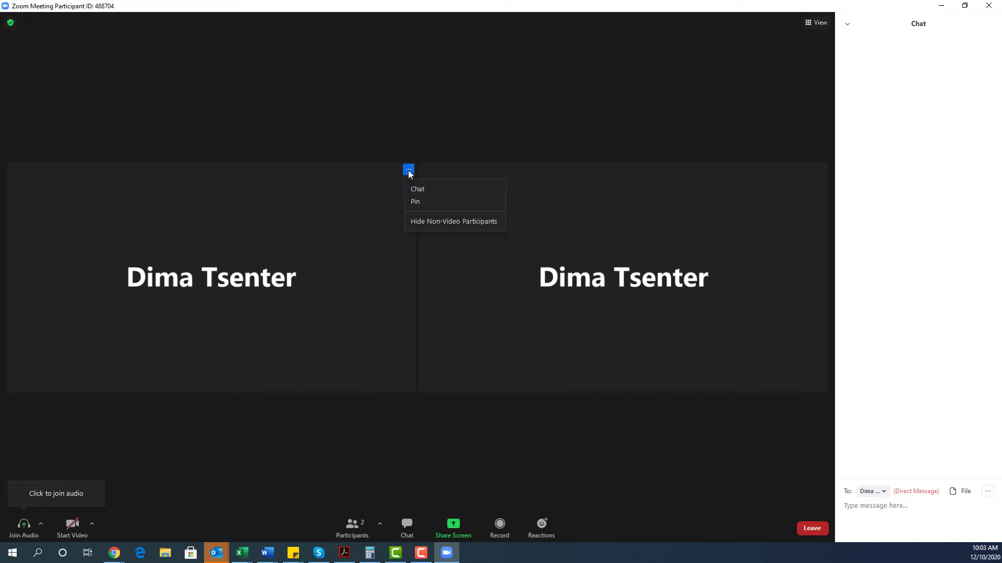
pyautogui.click(454, 223)
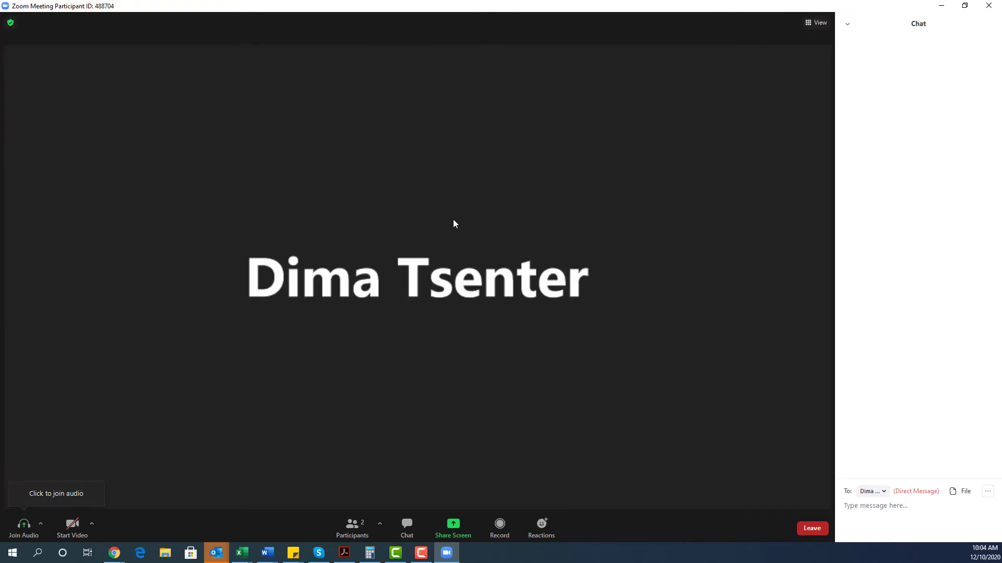